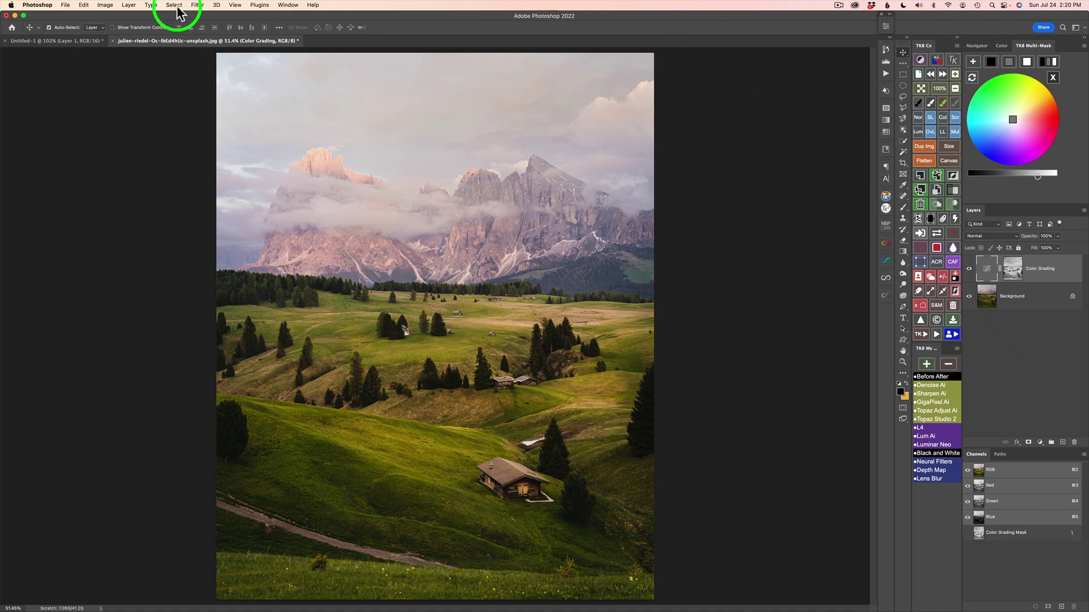
left_click(196, 6)
mouse_move(249, 214)
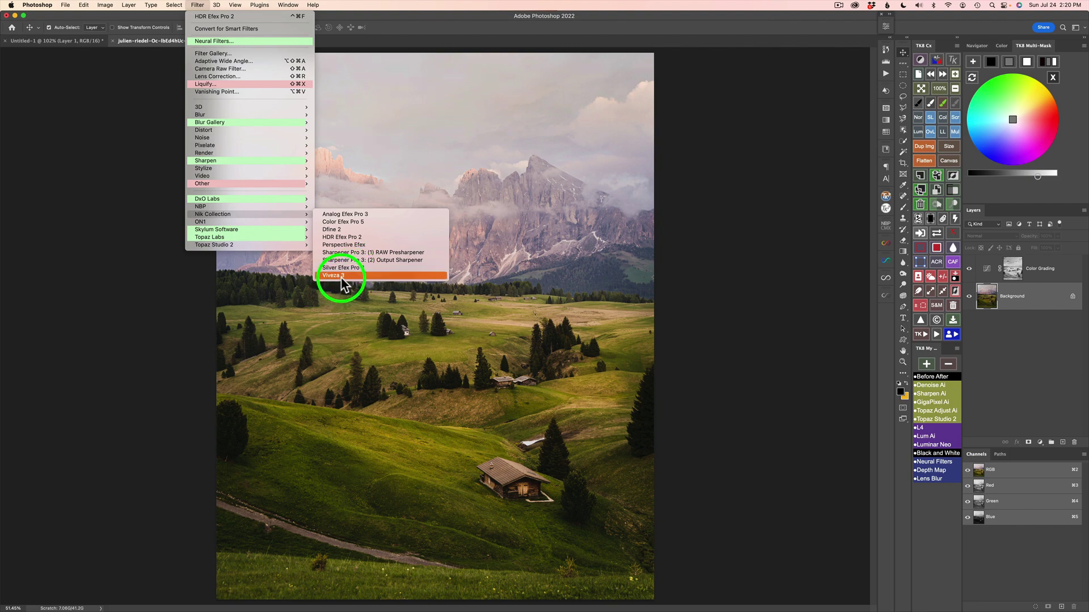
left_click(694, 180)
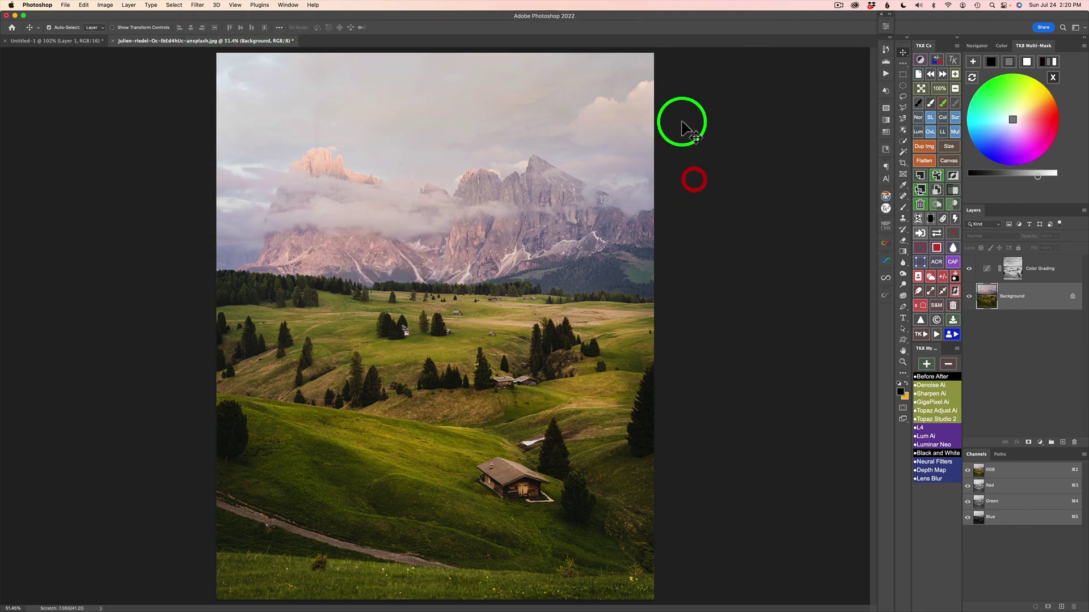
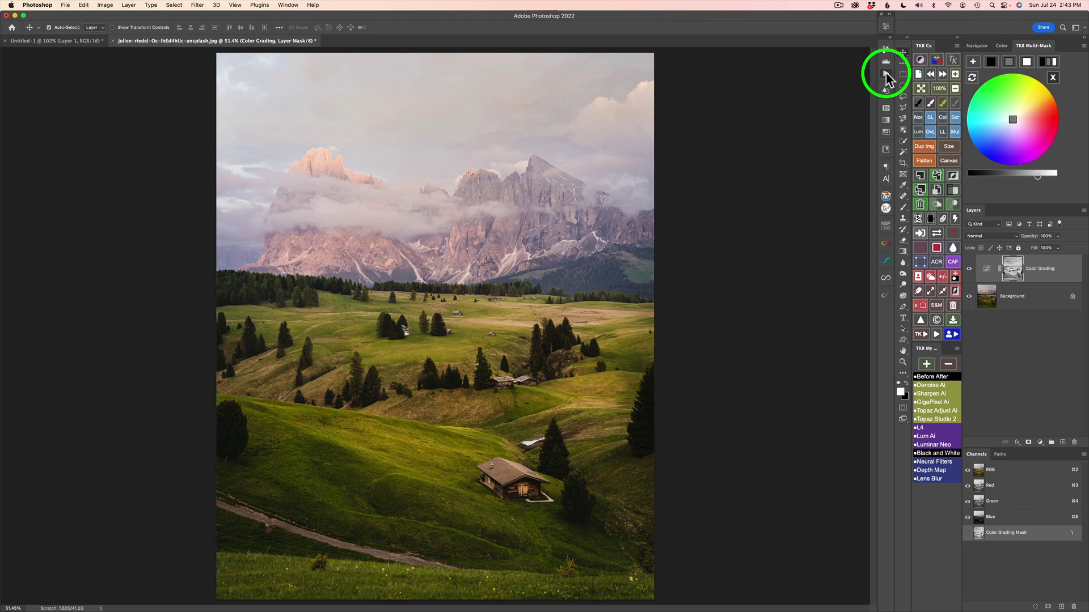
- Create a new action set named "NIK Collection"
left_click(885, 72)
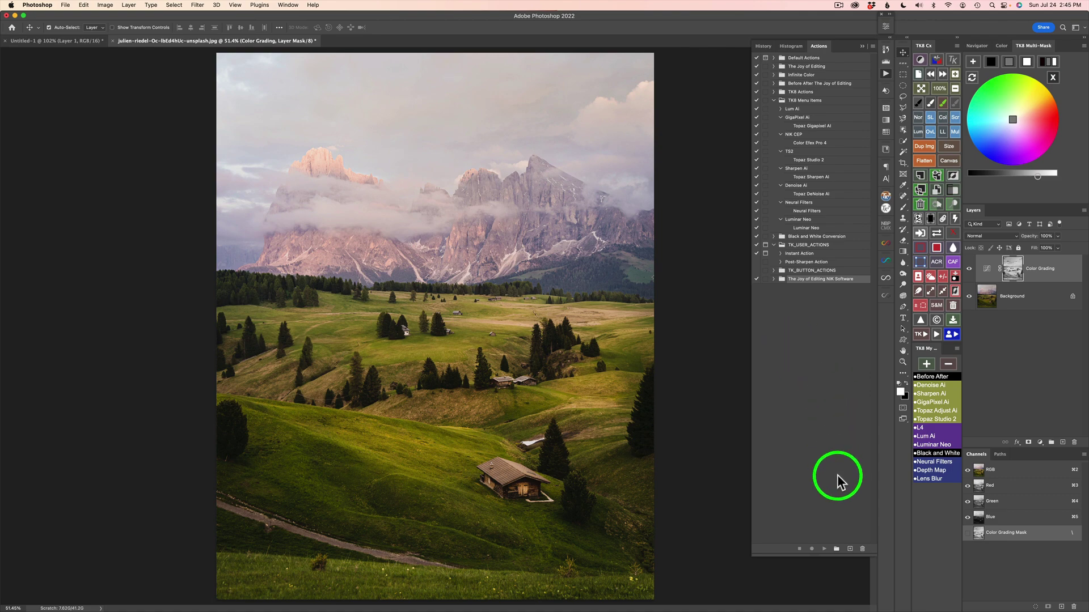
left_click(836, 548)
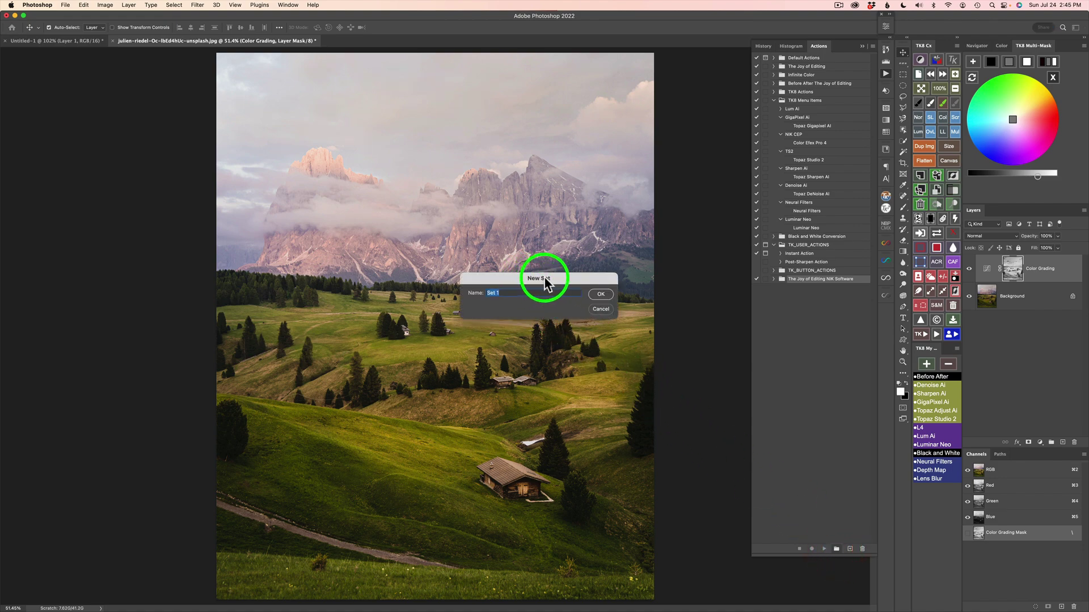
type("NIK Collection")
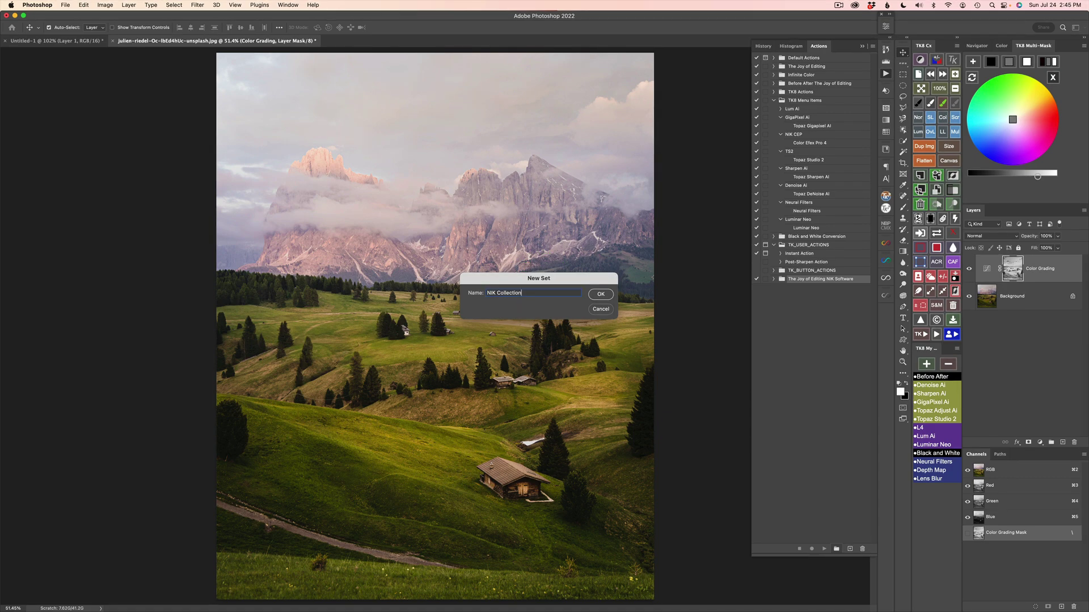
left_click(600, 294)
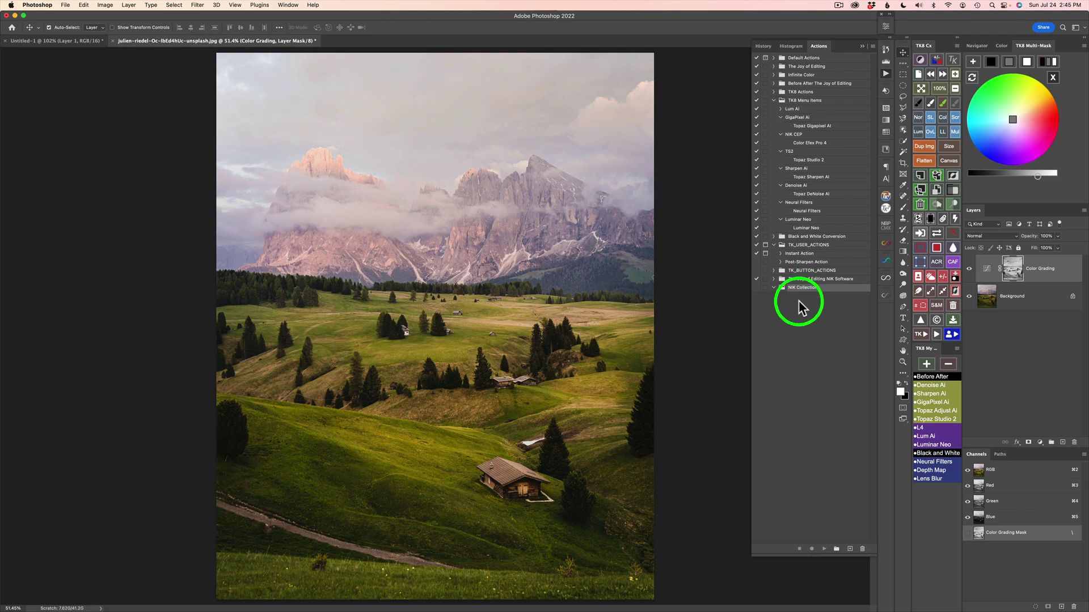
- Create a new action named "Color FX 5" in the NIK Collection set and start recording it
left_click(849, 549)
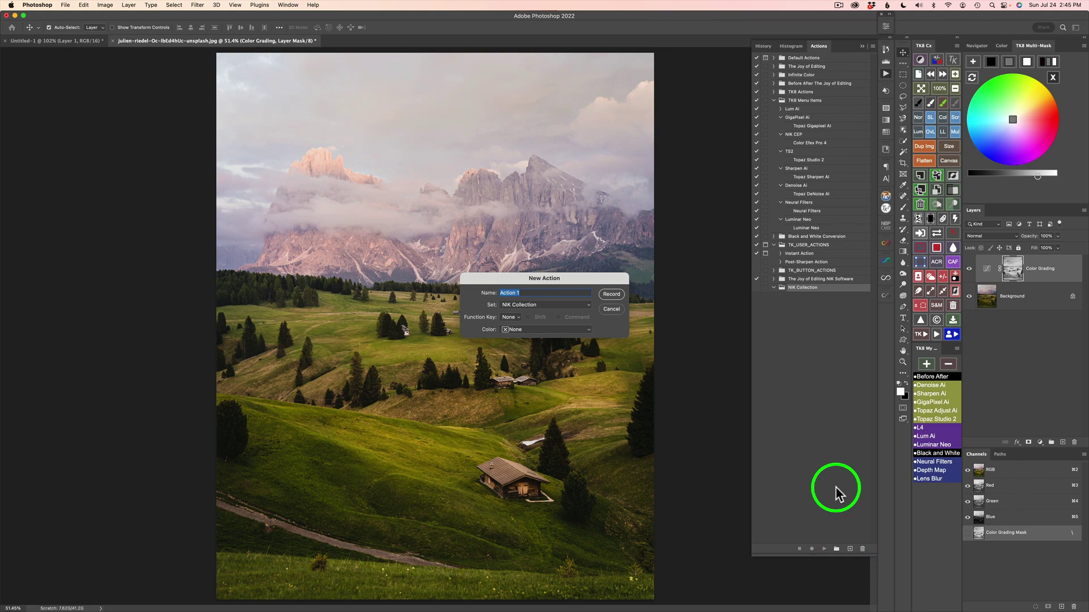
type("Color FX 5")
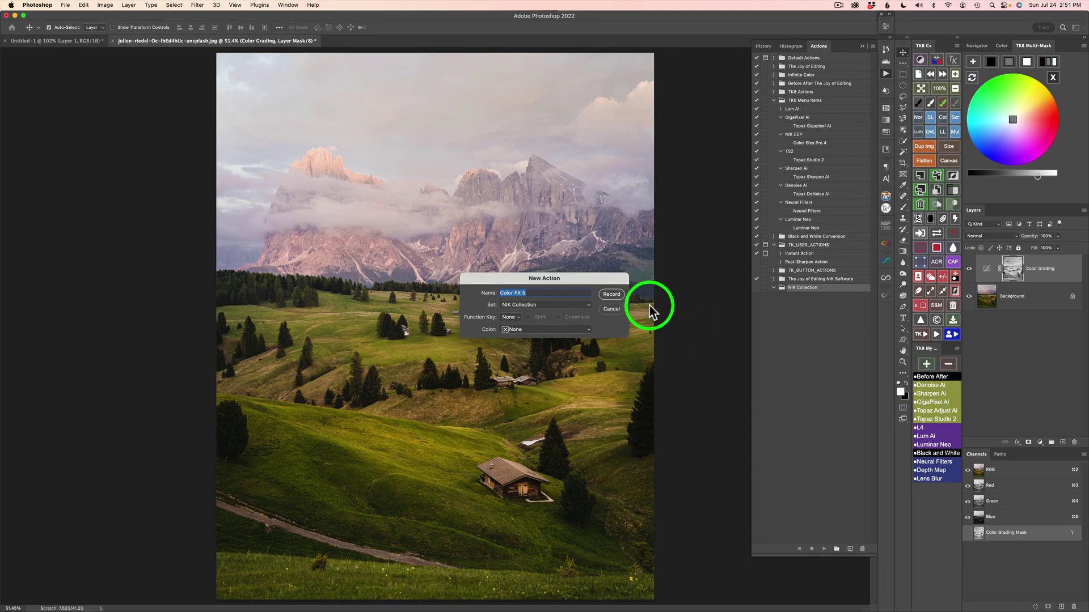
left_click(611, 294)
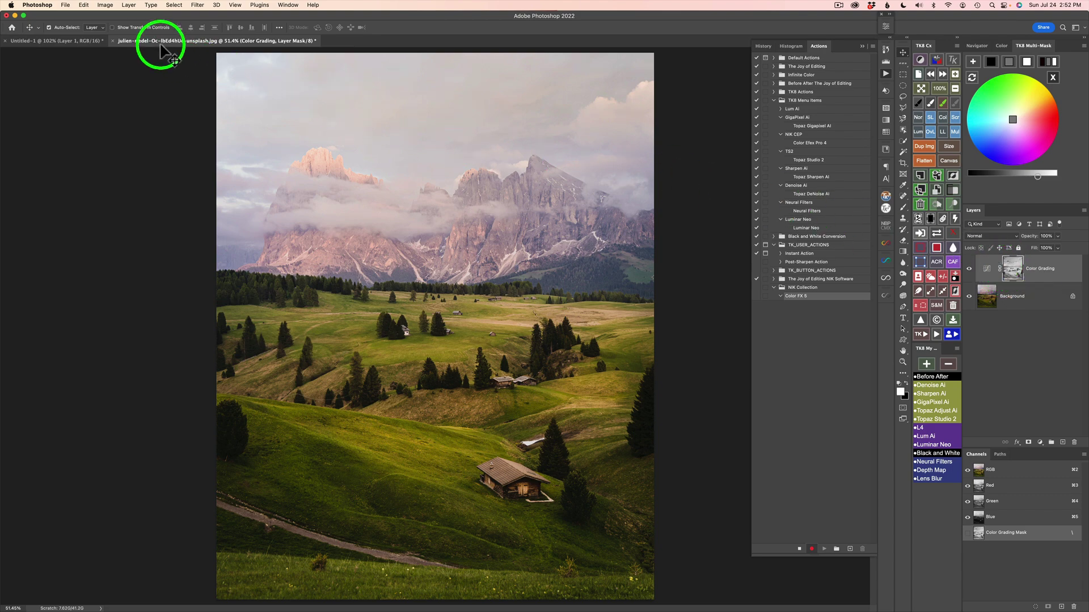
- Record adding a new layer named "_Temp NIK Layer_" and stamping all visible layers into it
left_click(129, 6)
mouse_move(138, 19)
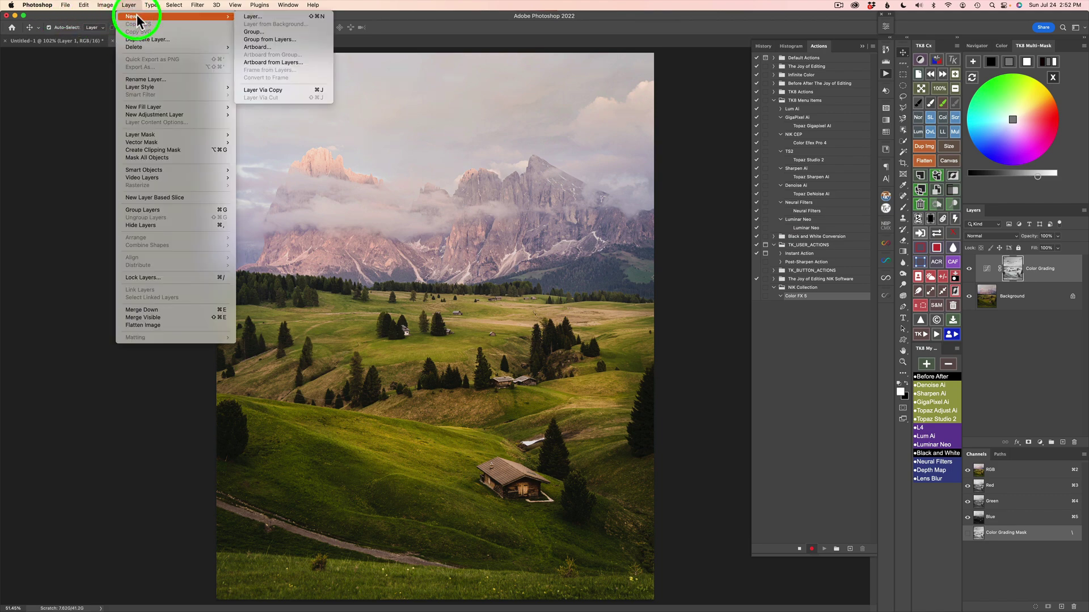
left_click(253, 18)
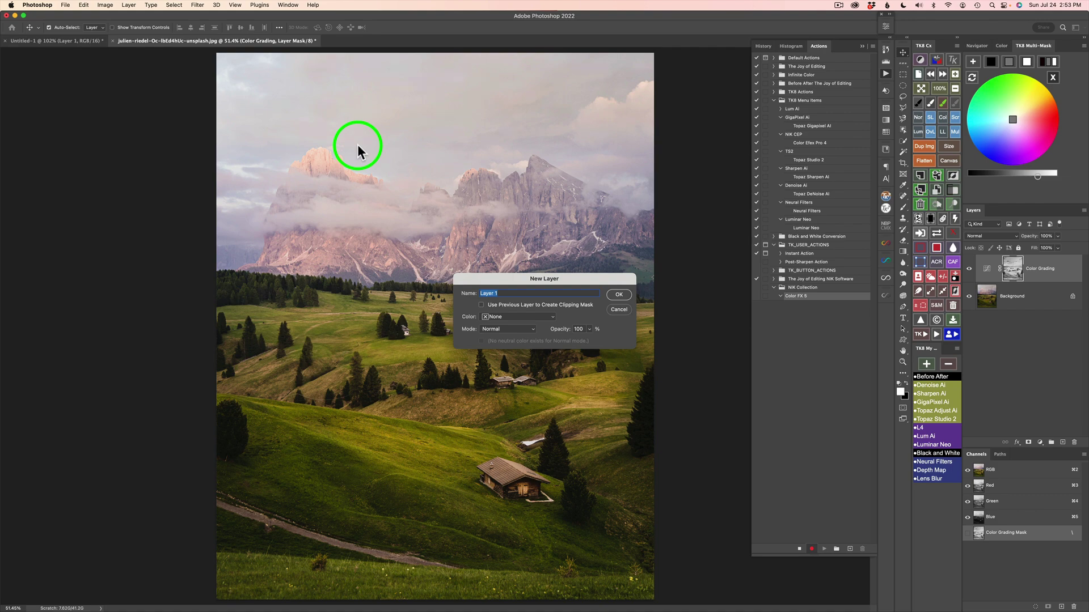
type("_Temp NIK Layer")
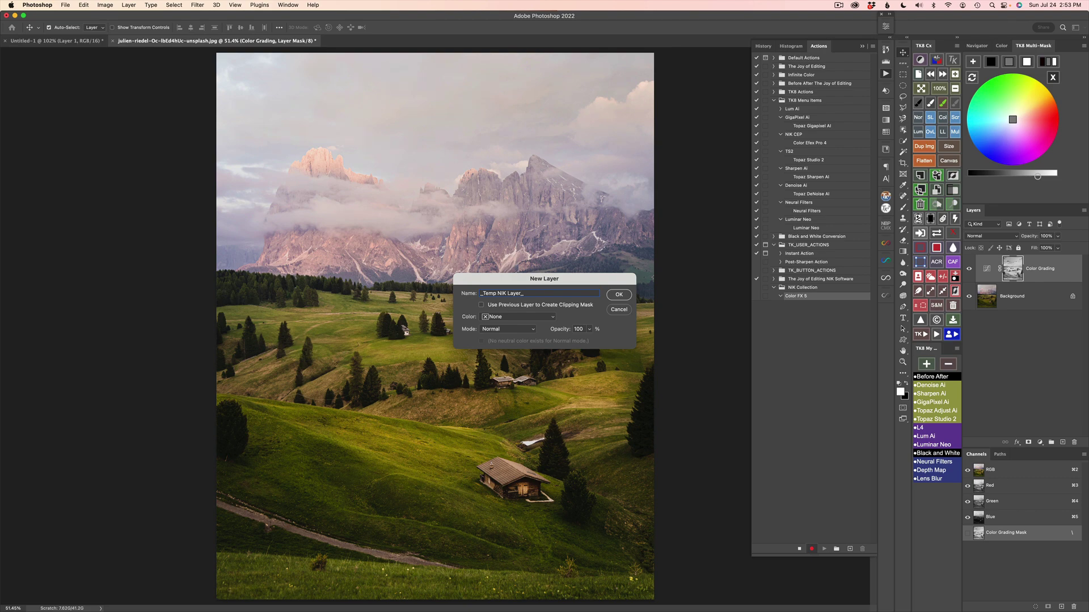
left_click(619, 294)
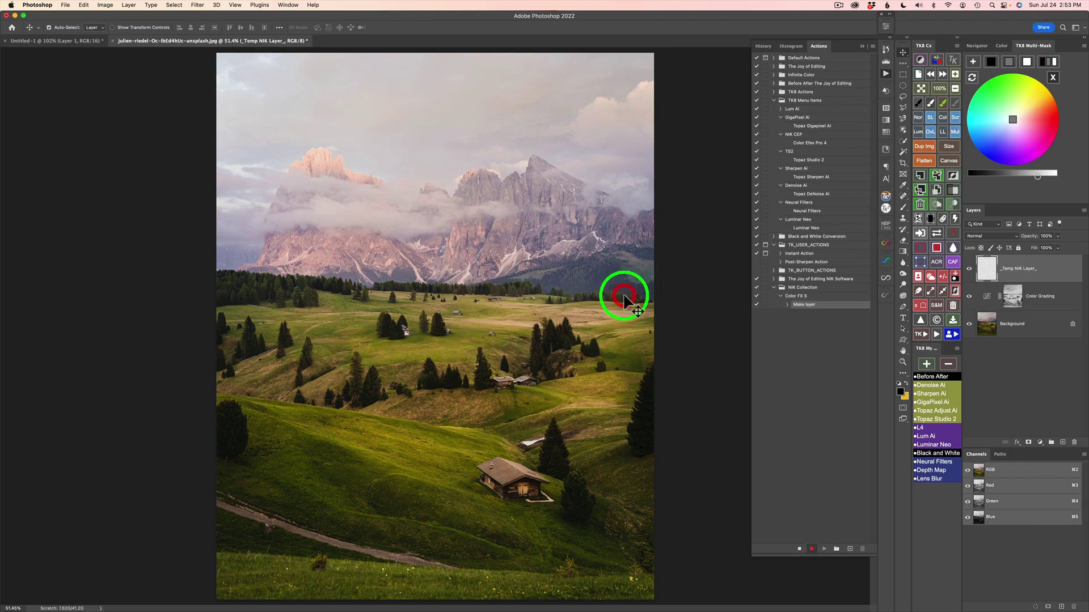
left_click(787, 305)
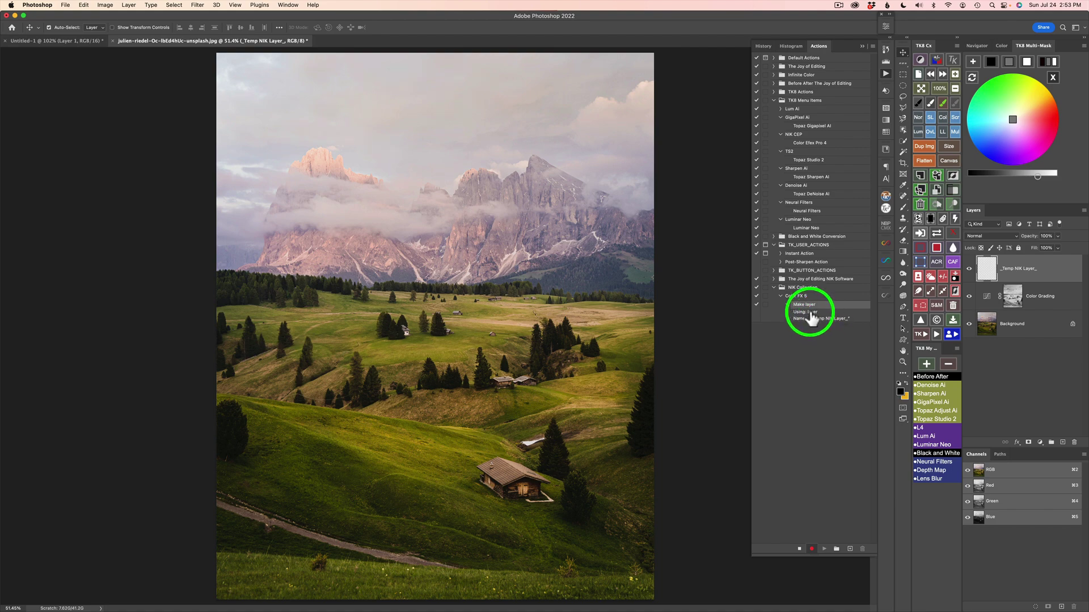
left_click(789, 306)
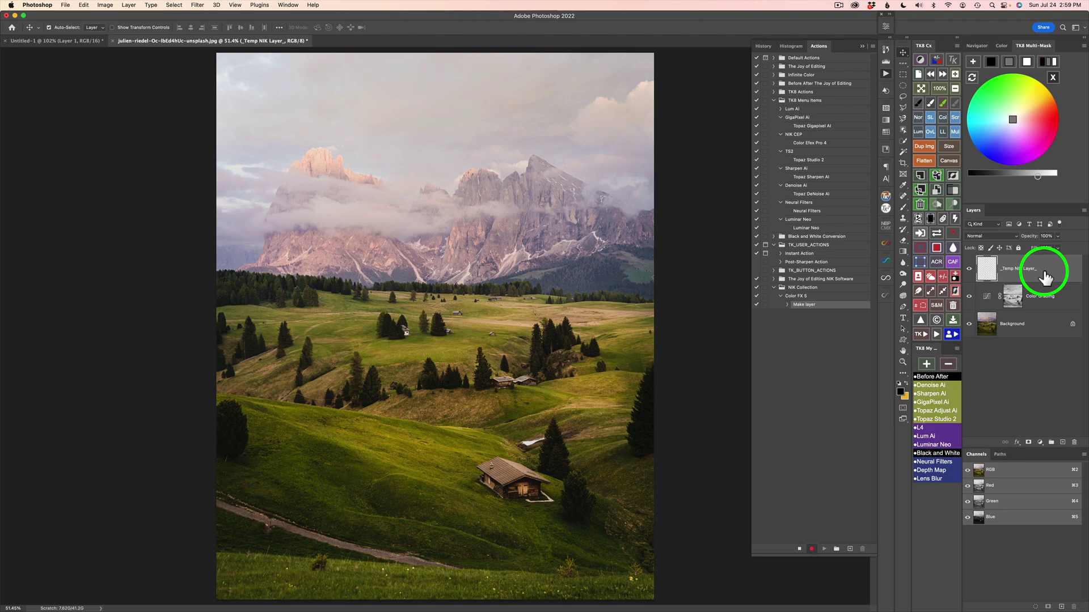
key("super+alt+shift+e")
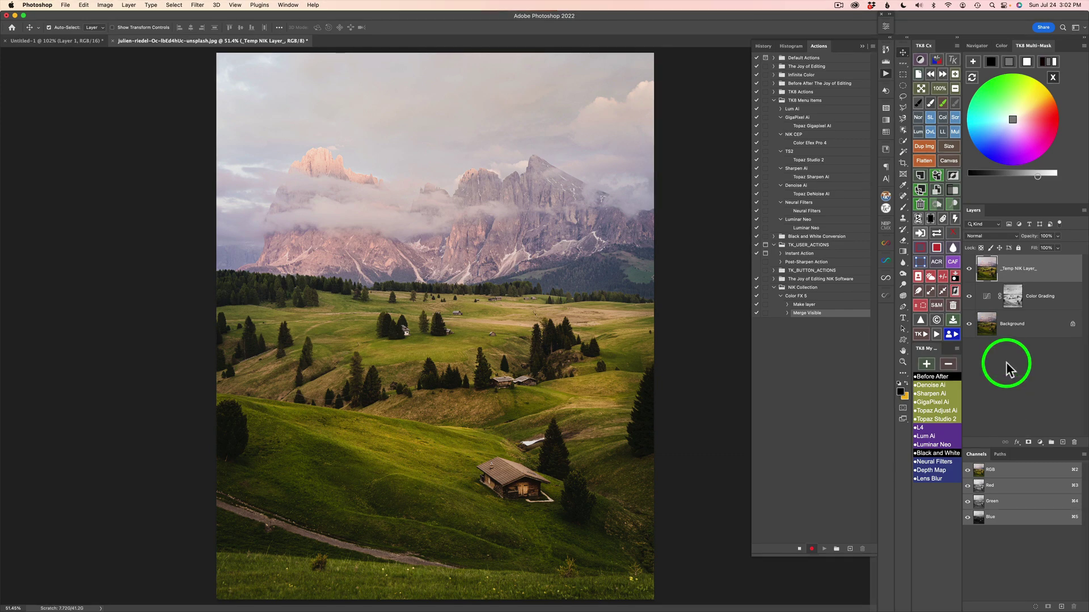
- Insert the Nik Collection Color Efex Pro 5 filter as a menu item in the action and stop recording
left_click(872, 47)
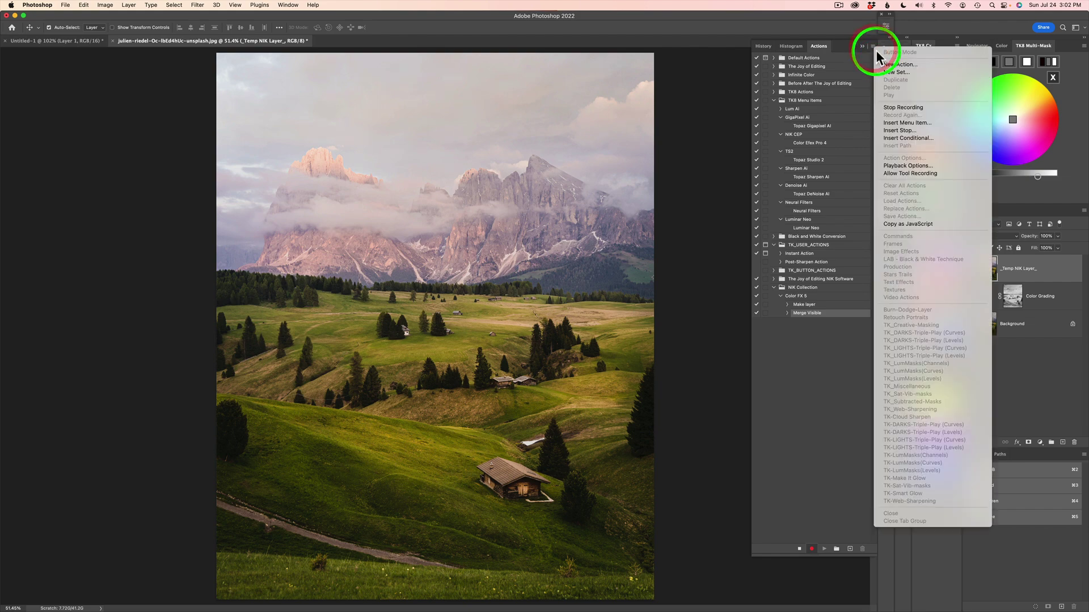
left_click(908, 121)
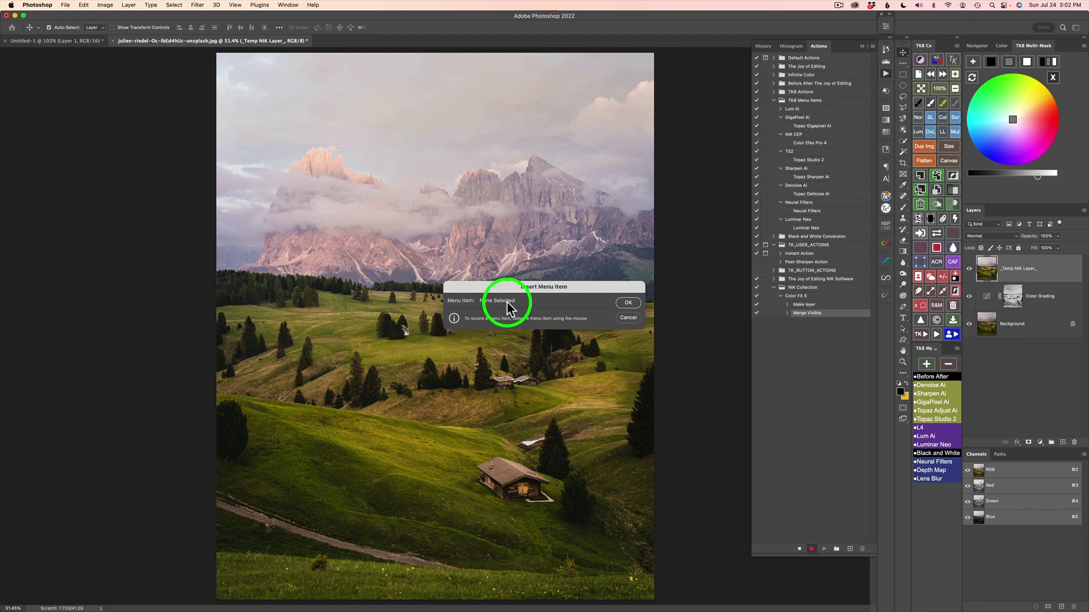
left_click(199, 6)
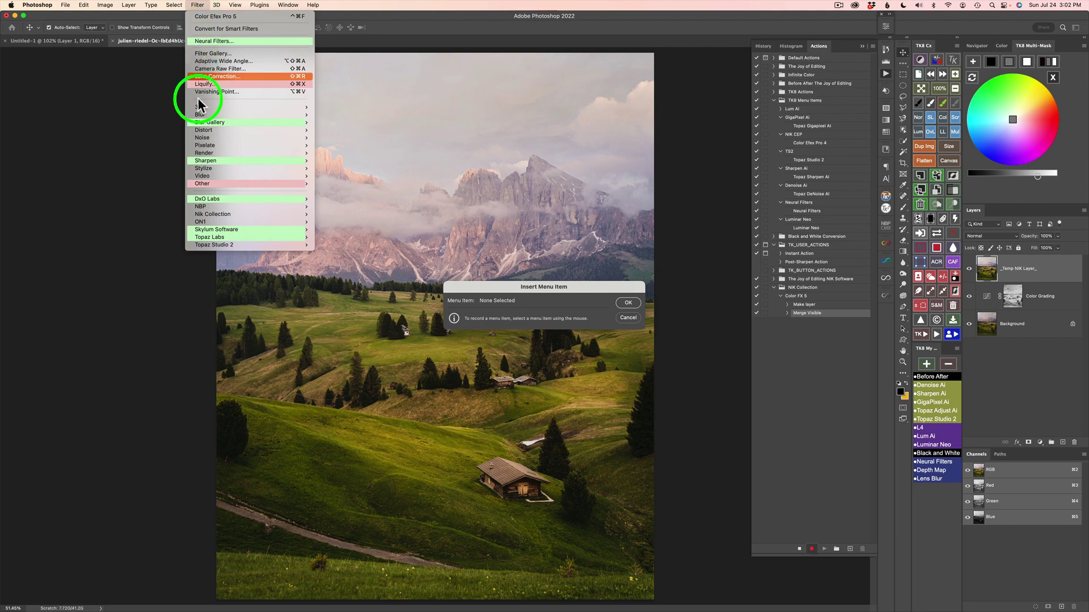
mouse_move(218, 215)
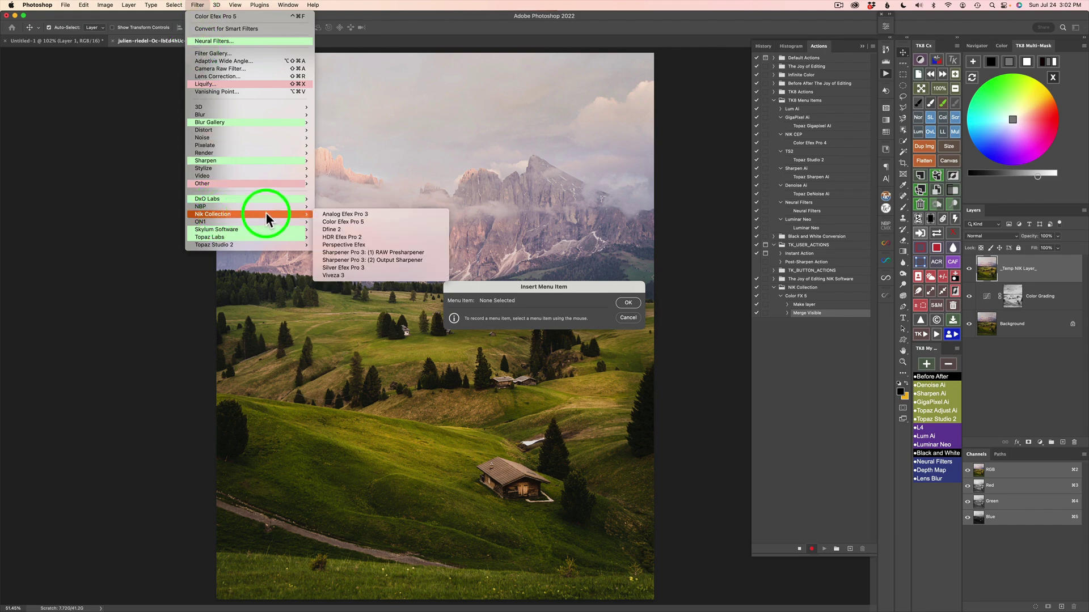
left_click(342, 221)
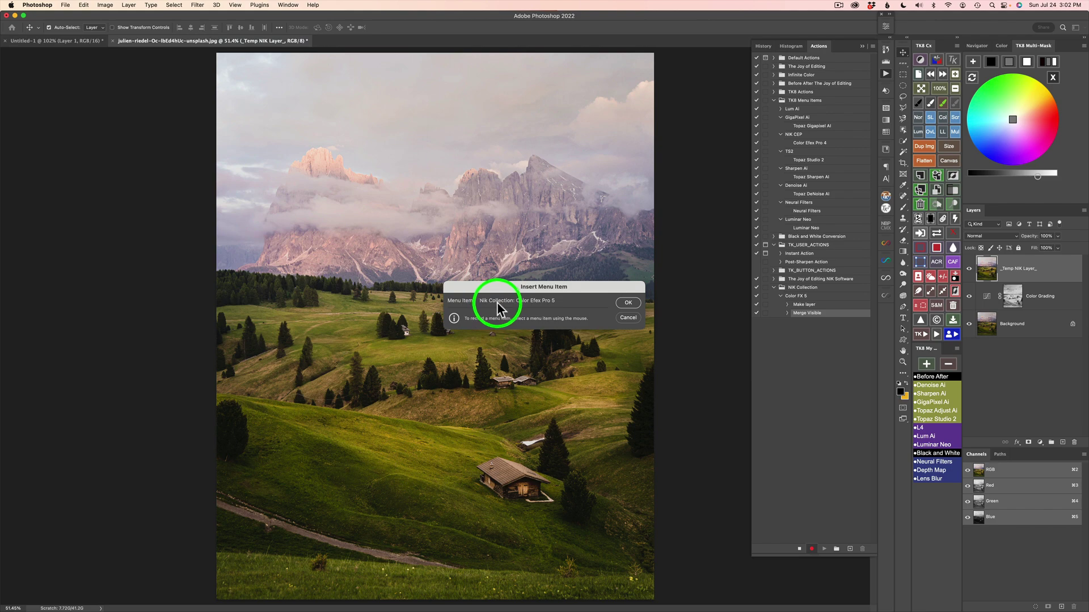
left_click(631, 303)
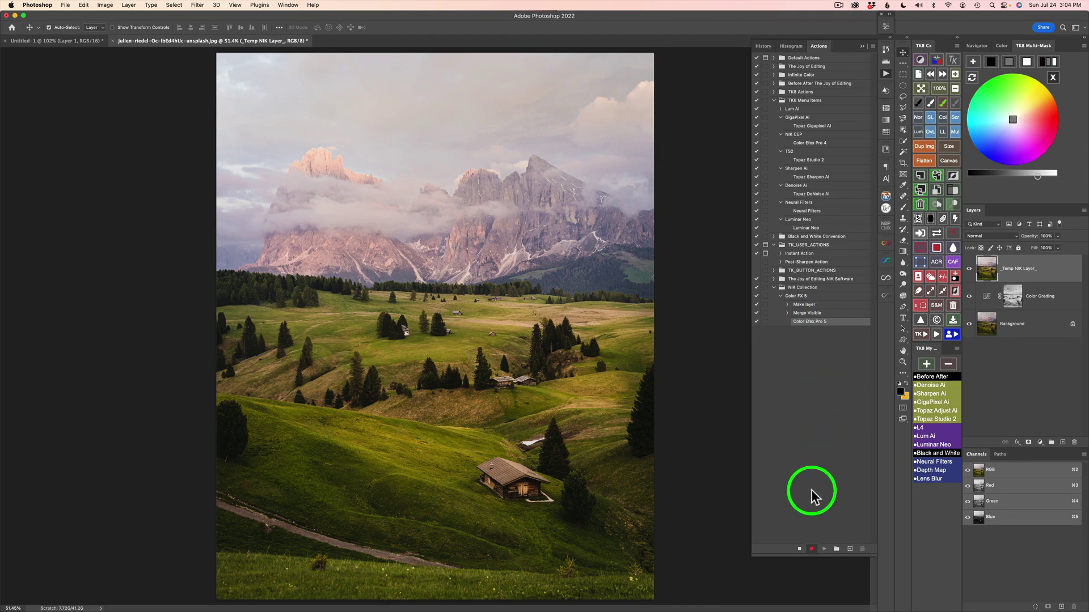
left_click(798, 543)
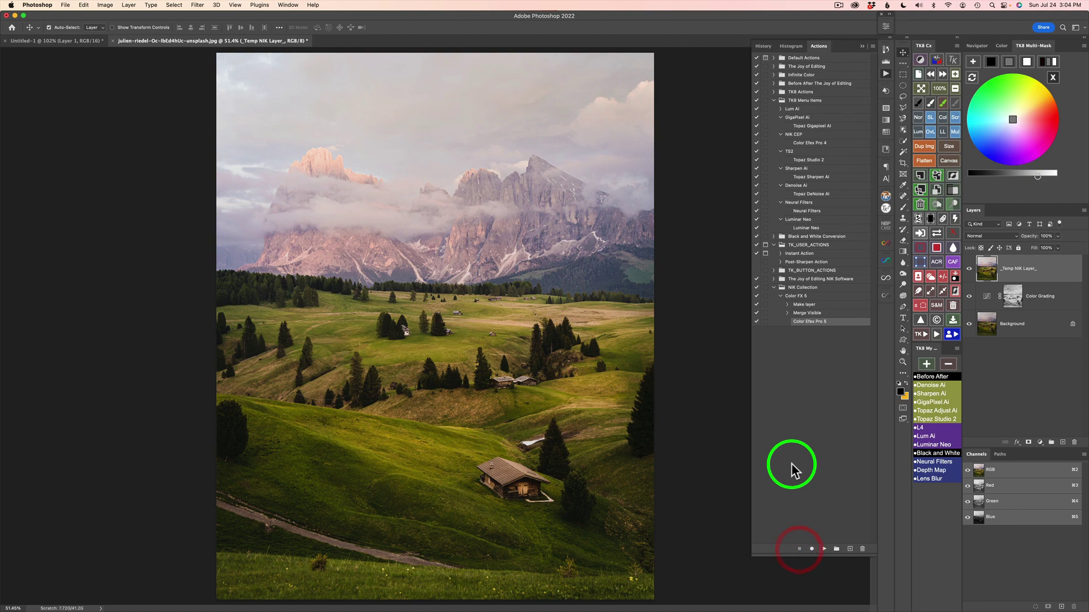
- Select the Color FX 5 action and delete the "_Temp NIK Layer_" layer from the document
left_click(808, 297)
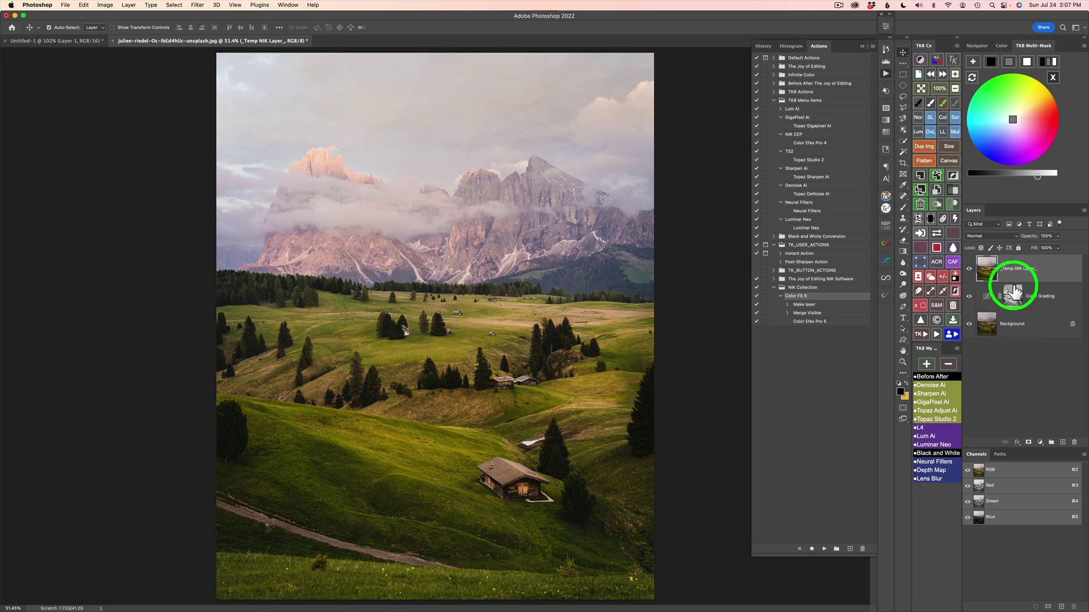
left_click(991, 271)
left_click_drag(1039, 276, 1076, 450)
left_click_drag(1076, 450, 1076, 448)
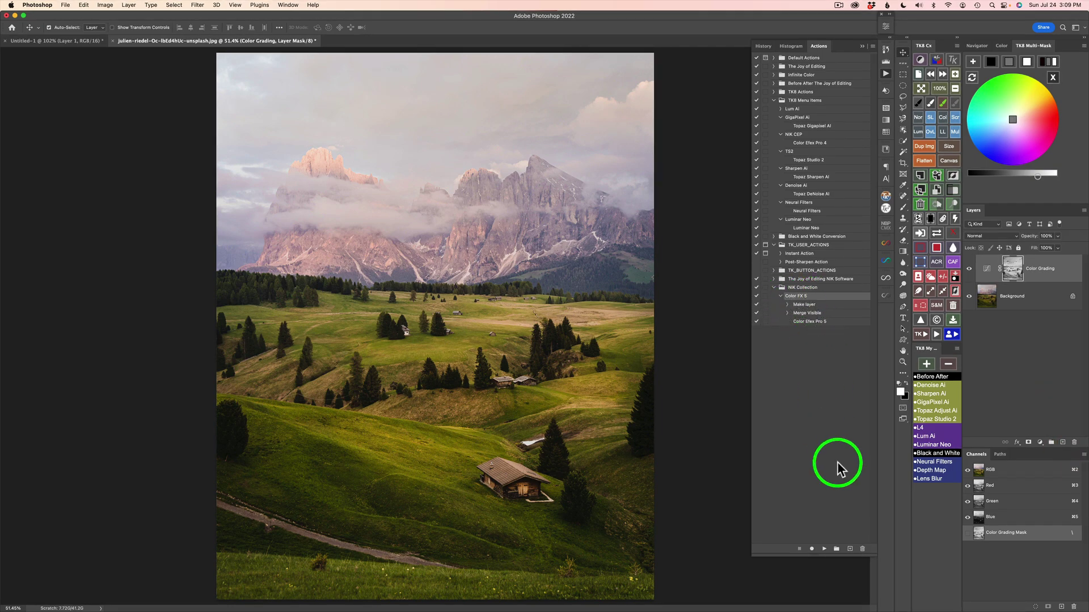
- Play the Color FX 5 action and apply the Bi-Color Filters effect in Color Efex Pro 5
left_click(824, 548)
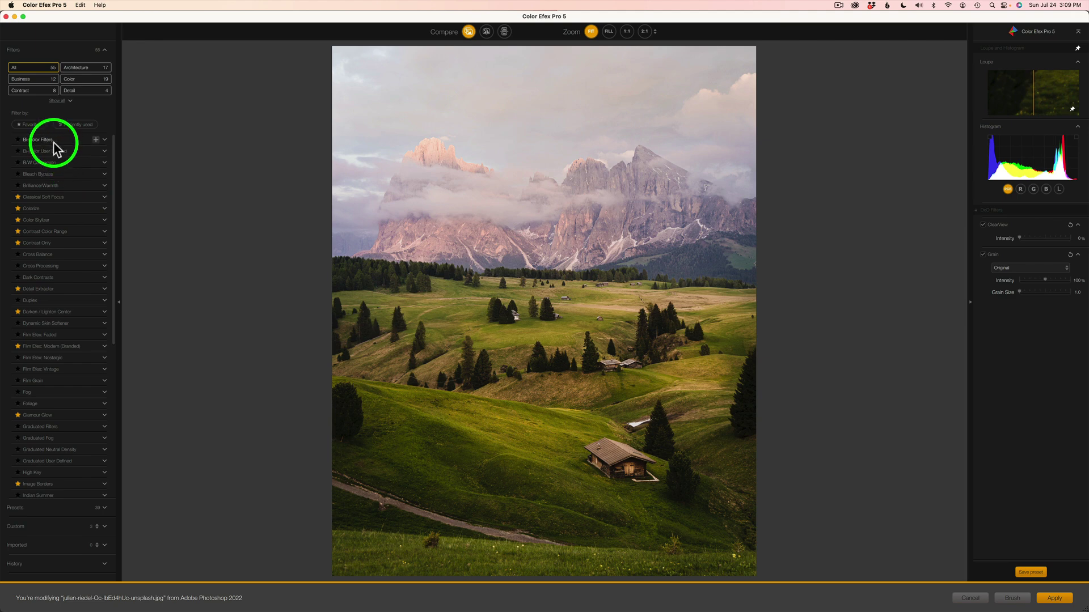
left_click(54, 142)
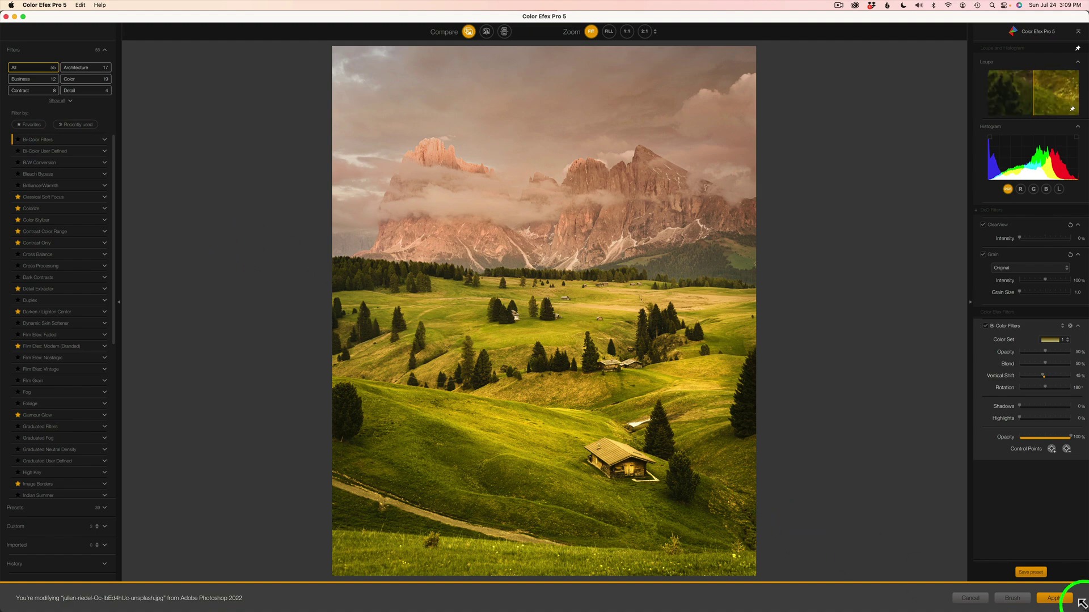
left_click(1055, 598)
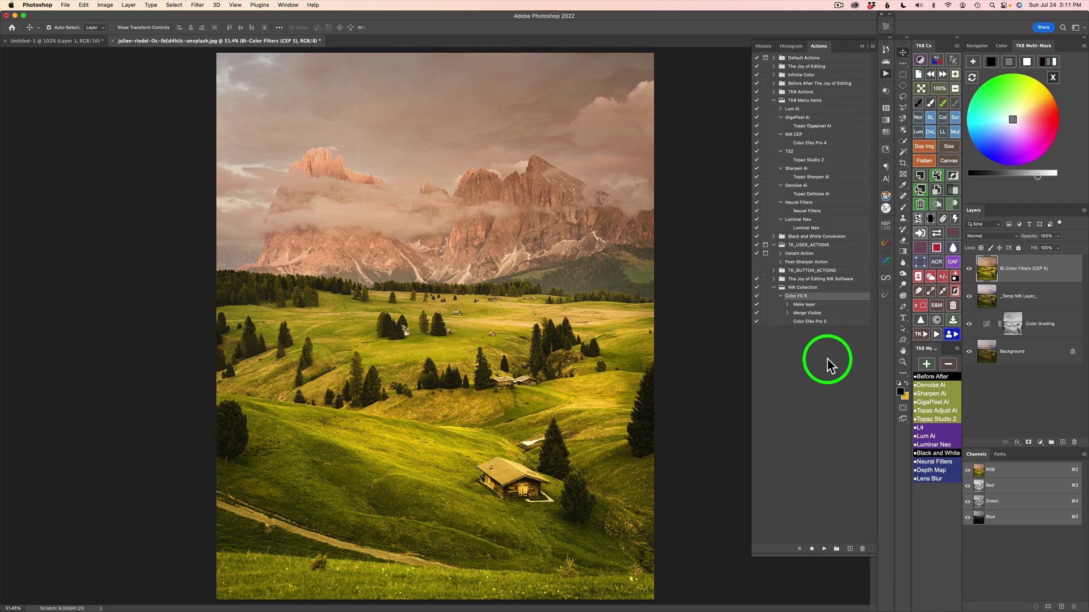
- Resume recording after the action's Color Efex Pro 5 command, record deleting the "_Temp NIK Layer_" layer, and stop recording
left_click(815, 322)
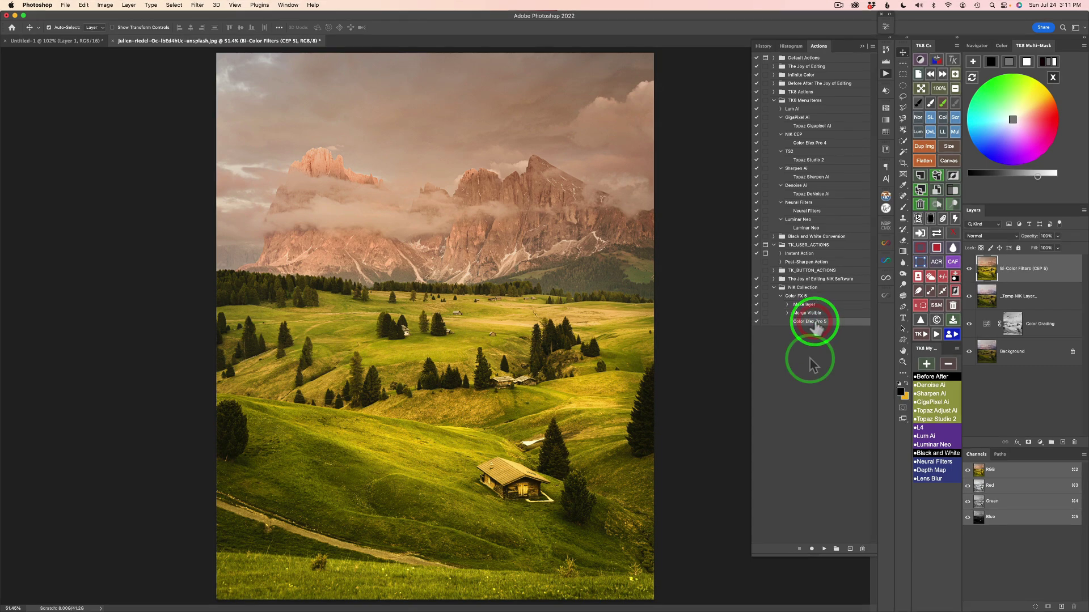
left_click(812, 548)
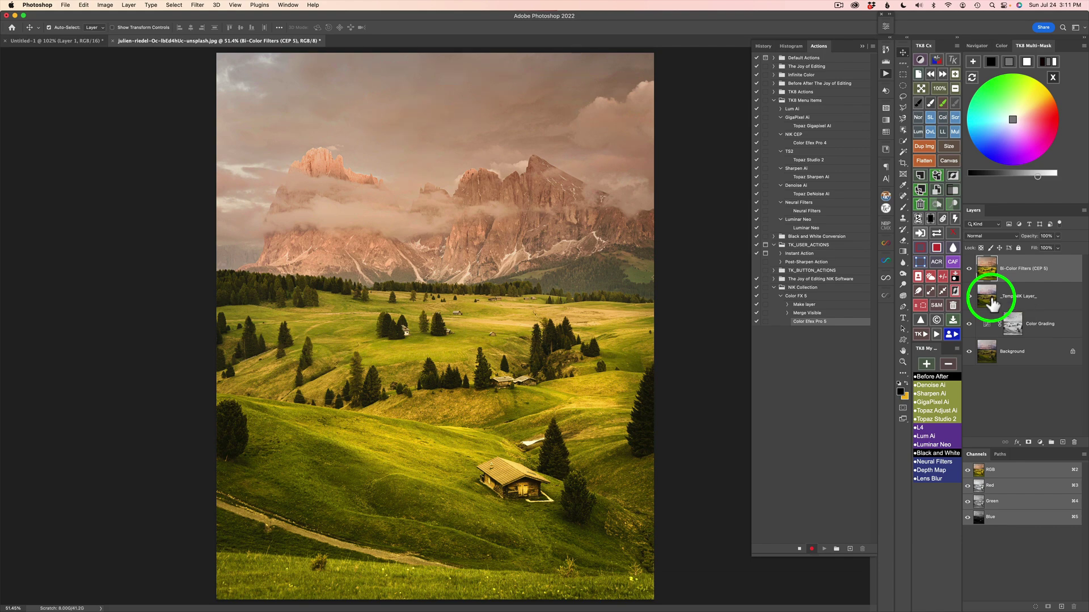
key("super+comma")
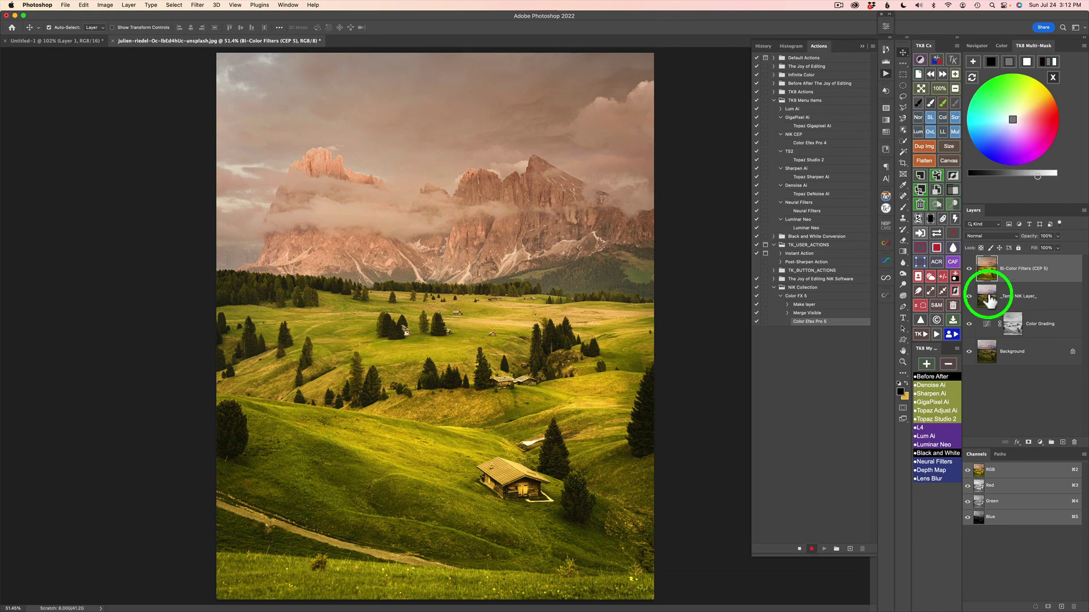
left_click_drag(989, 301, 1073, 442)
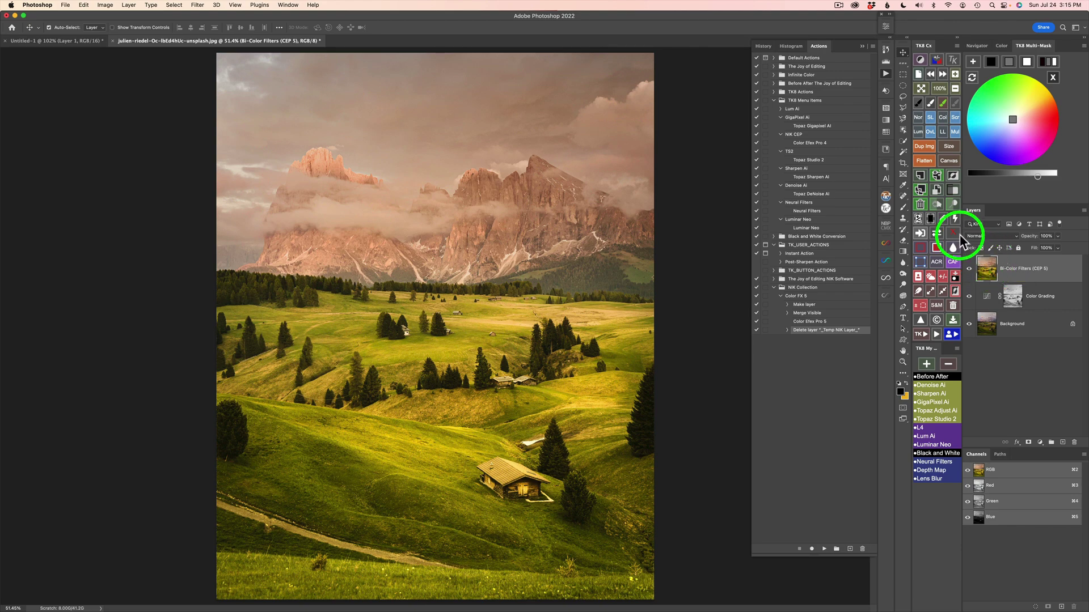
- Delete the Bi-Color Filters (CEP 5) layer, and replay the Color FX 5 action, applying B/W Conversion in Color Efex Pro 5
left_click(919, 203)
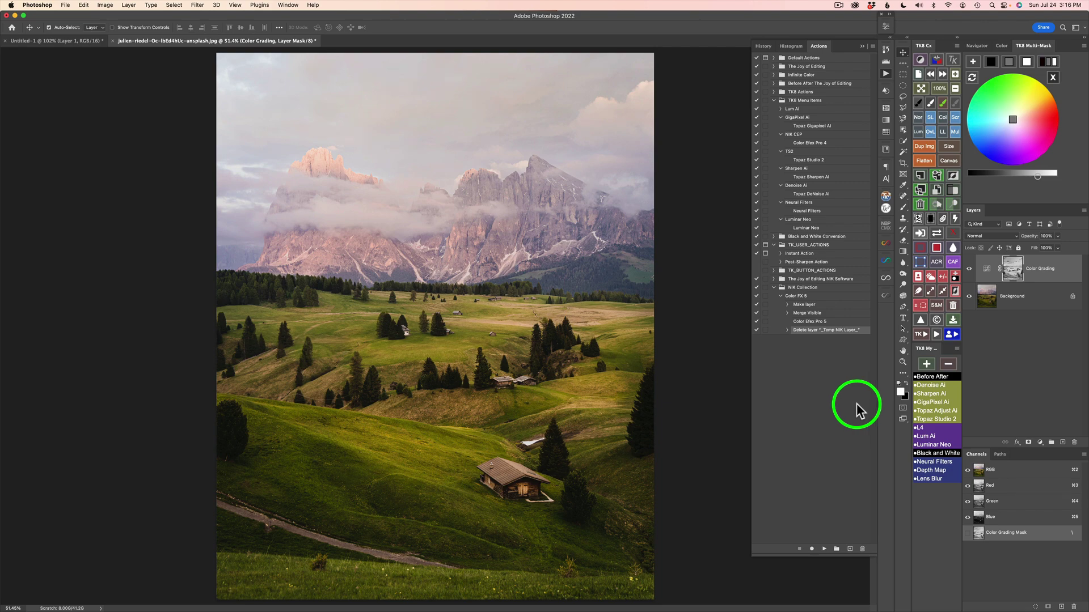
left_click(799, 297)
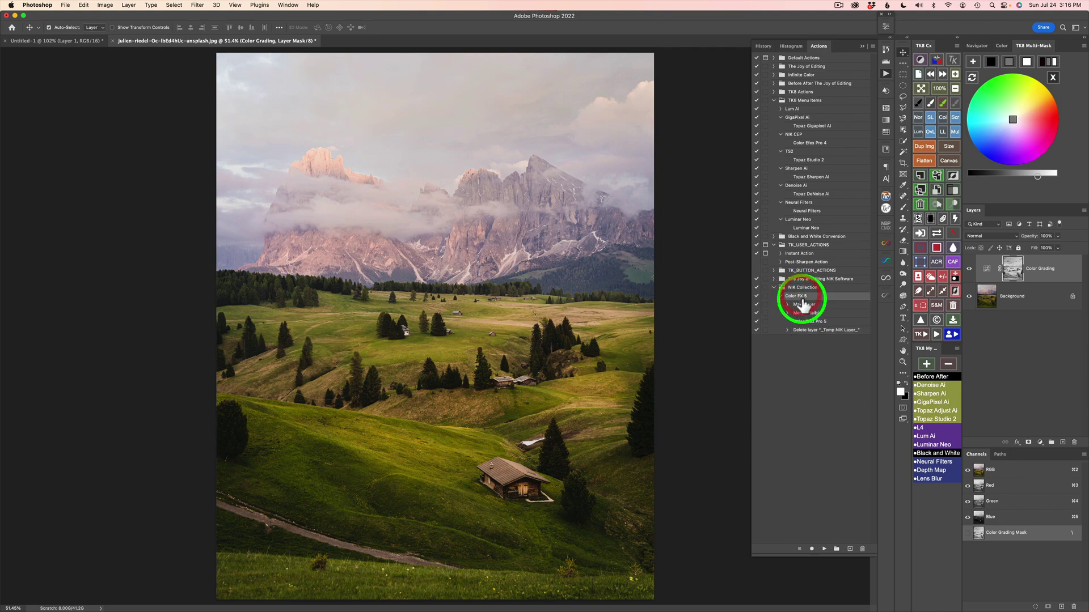
left_click(811, 549)
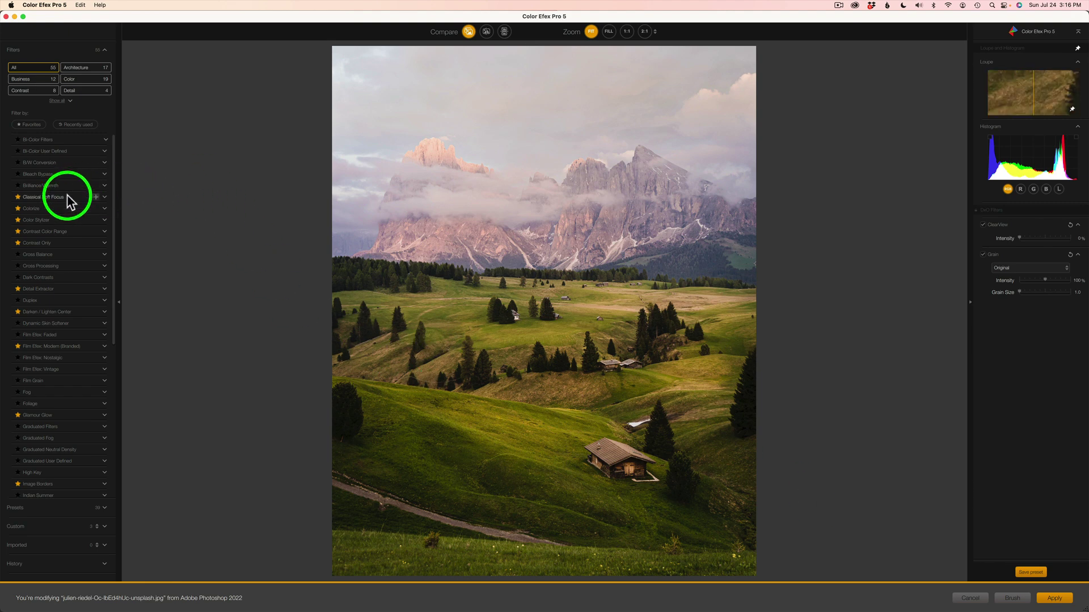
left_click(59, 162)
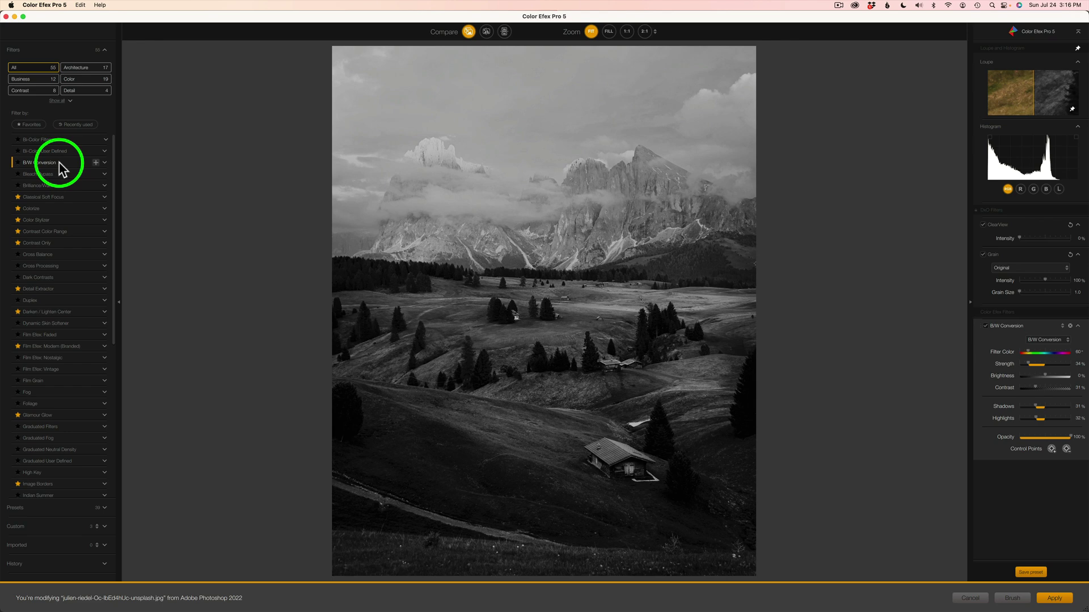
left_click(1055, 599)
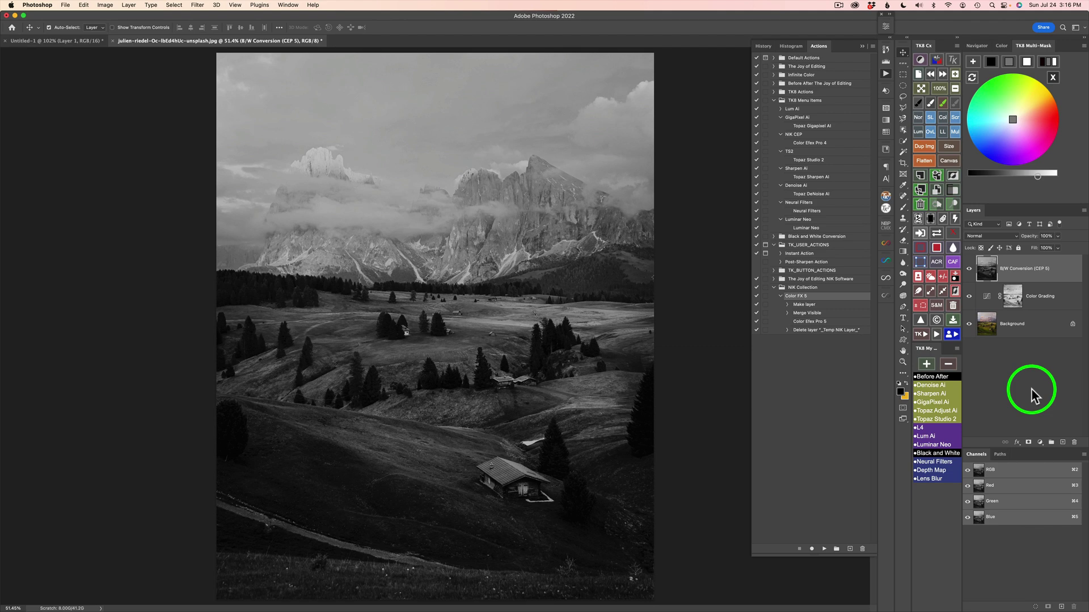
- Delete the B/W Conversion (CEP 5) layer from the document
left_click_drag(1021, 304, 990, 271)
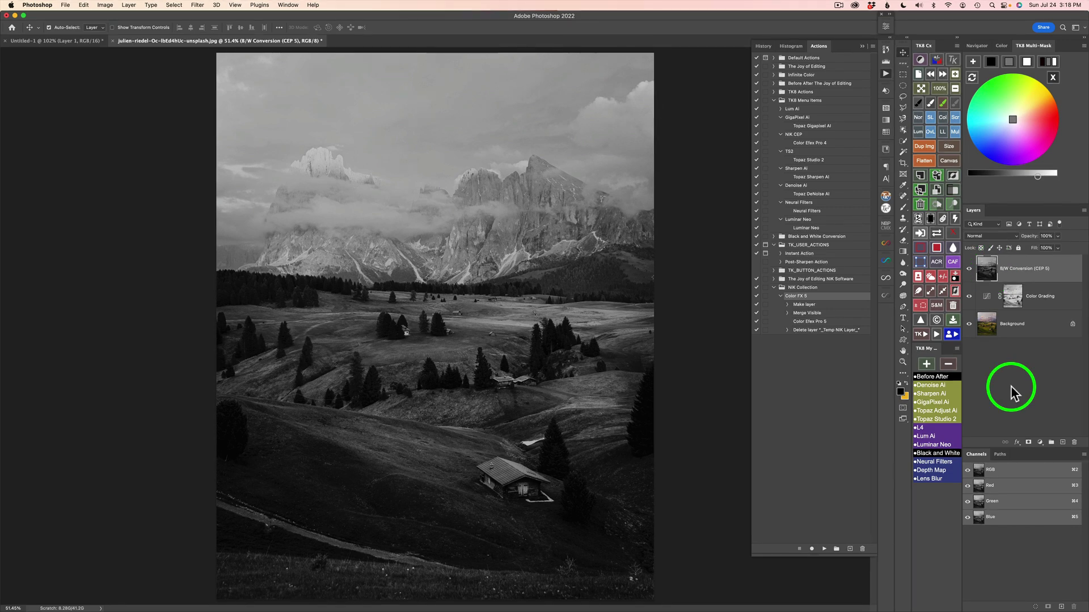
left_click_drag(1011, 389, 991, 274)
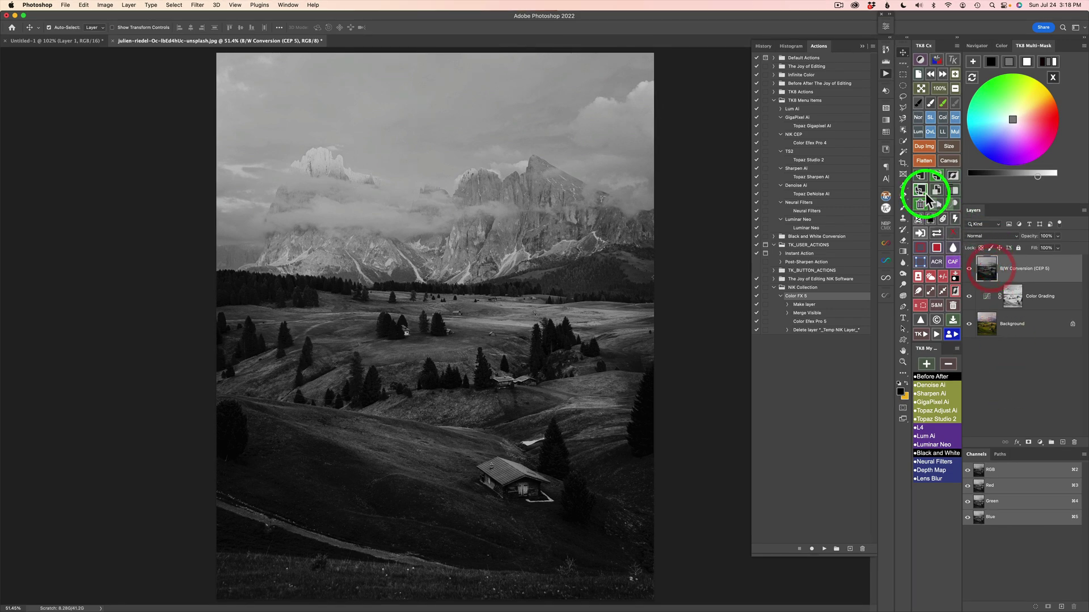
left_click(920, 203)
left_click(1033, 383)
left_click(1027, 350)
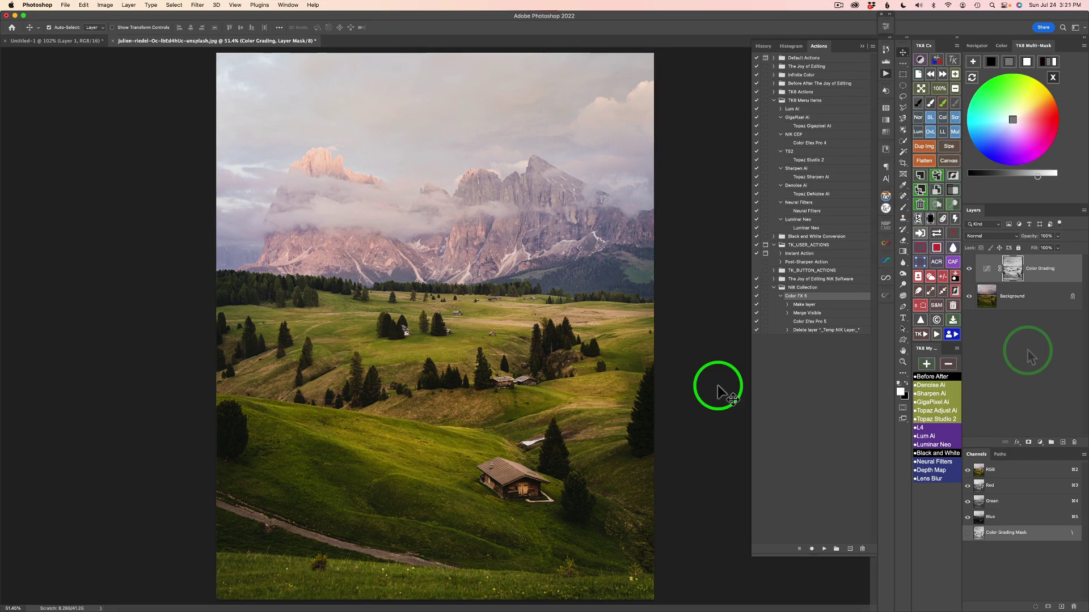
- Collapse the NIK Collection action set and expand The Joy of Editing NIK Software set to show its actions
left_click(886, 73)
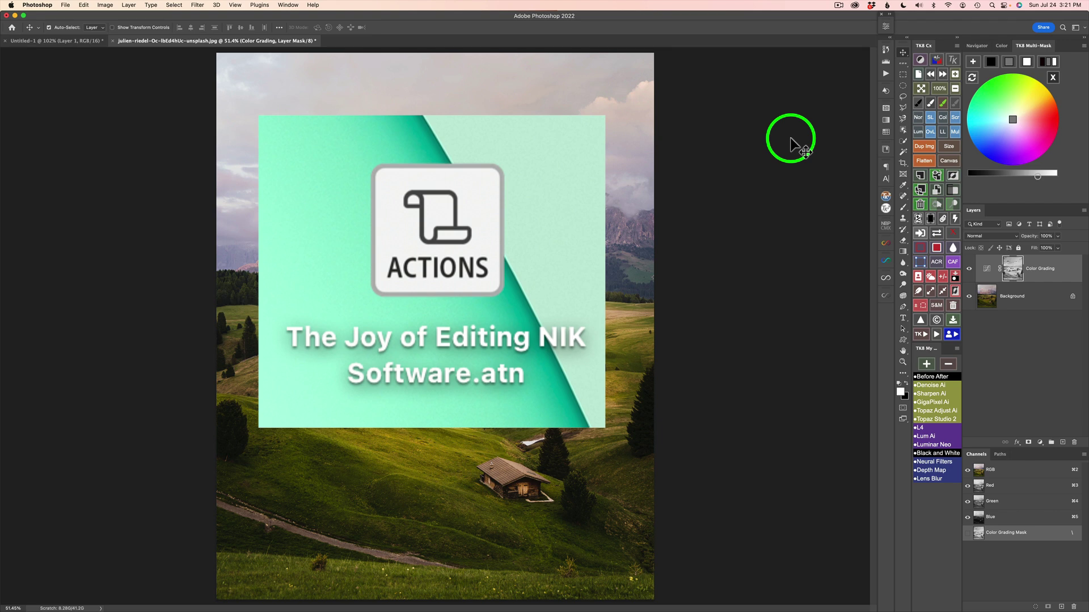
left_click(885, 73)
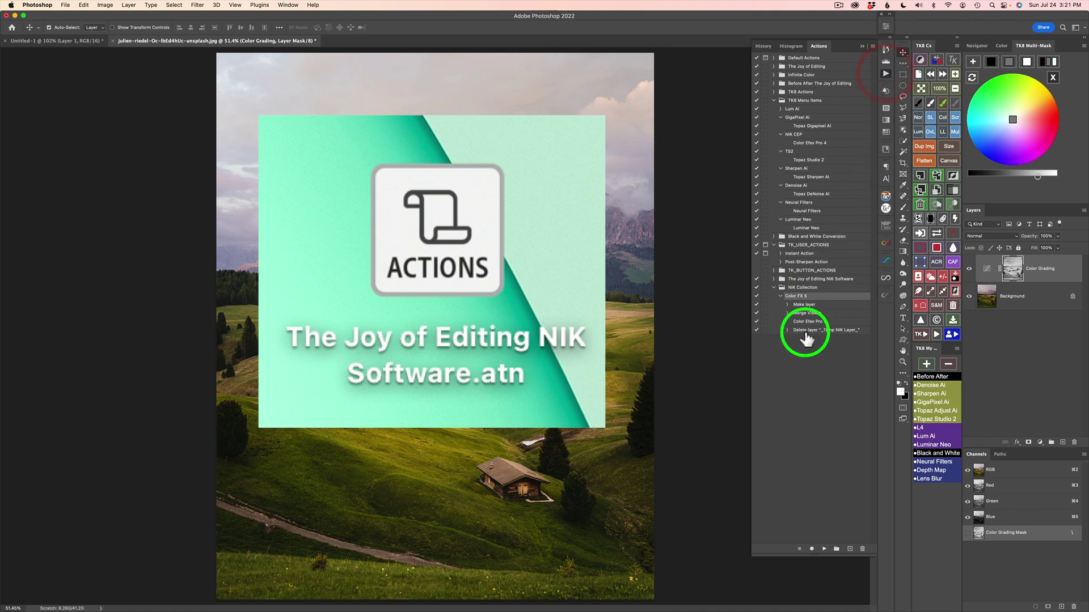
left_click(773, 287)
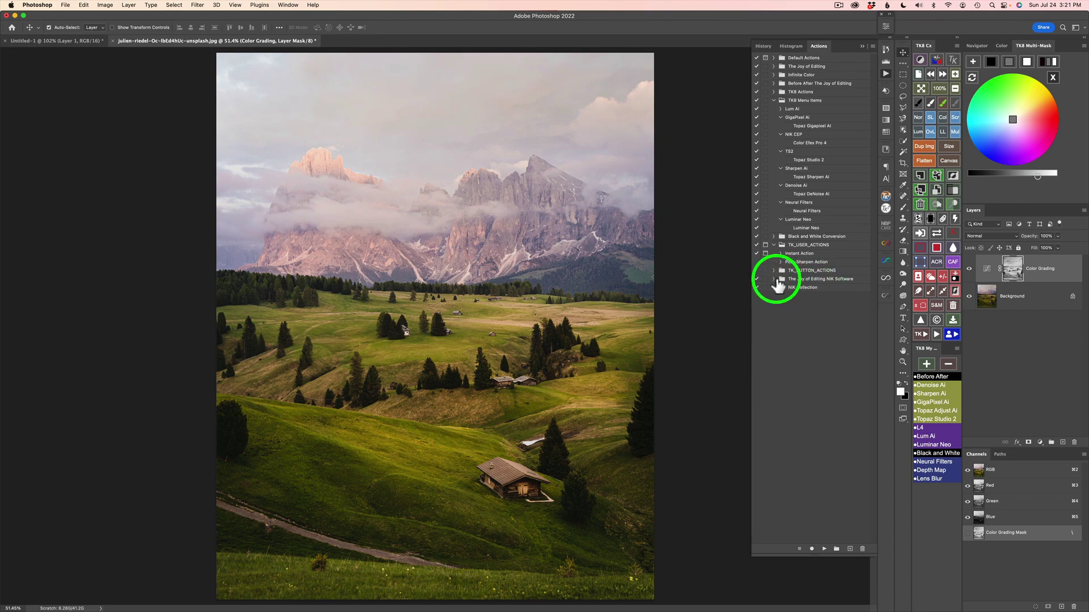
left_click(773, 279)
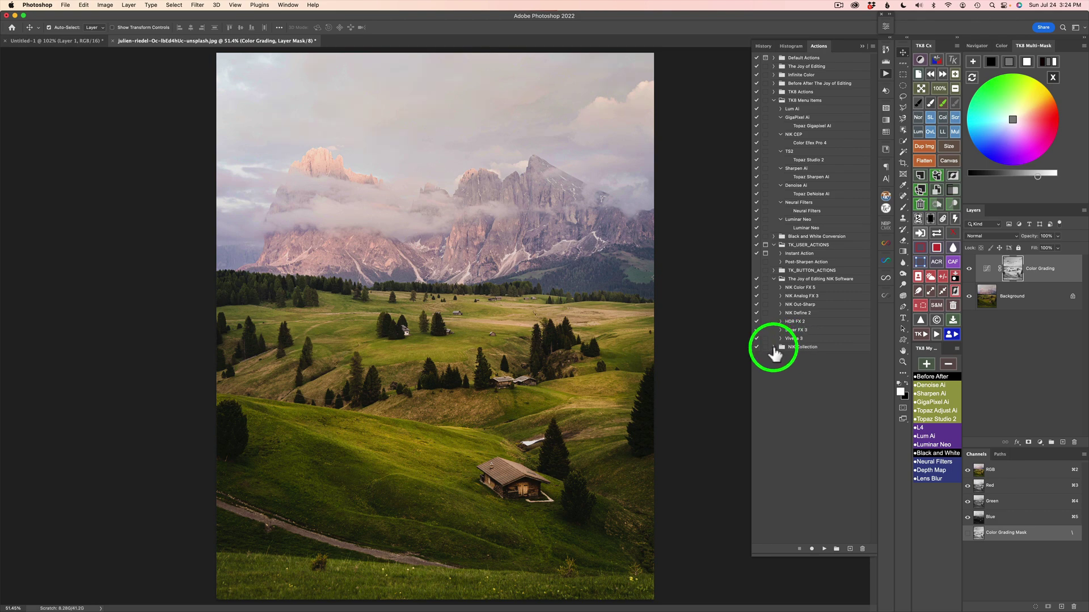
- Delete the whole NIK Collection action set, including its Color FX 5 action
left_click(773, 347)
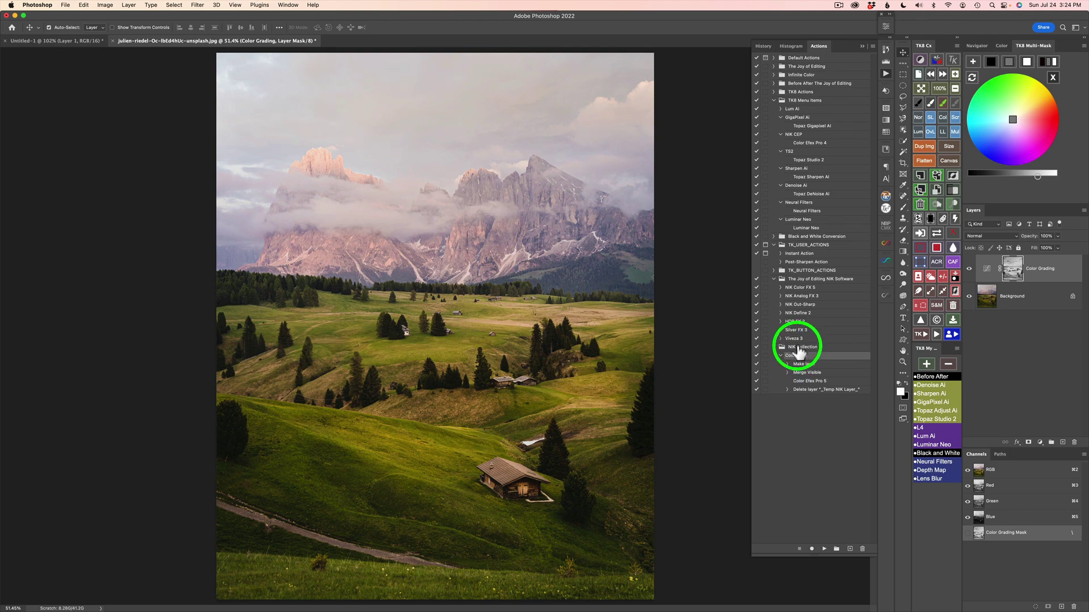
left_click(799, 347)
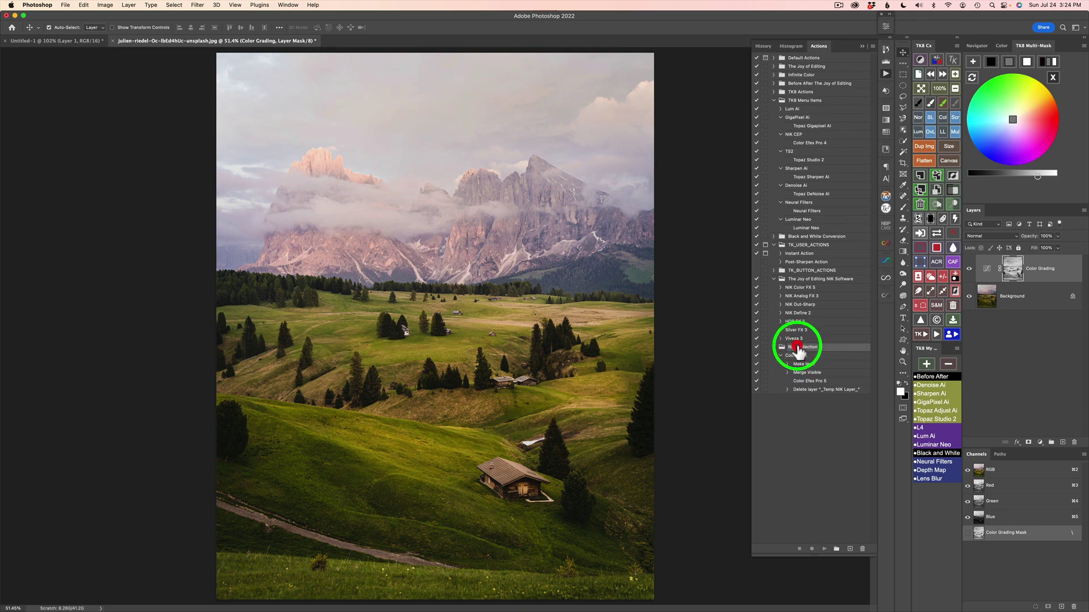
left_click(862, 549)
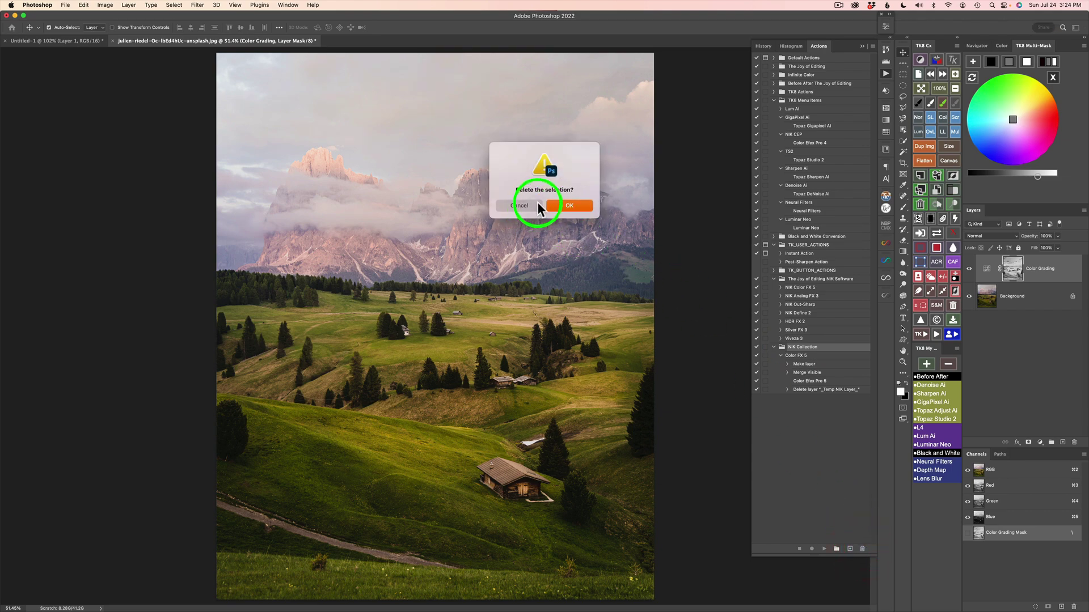
left_click(568, 207)
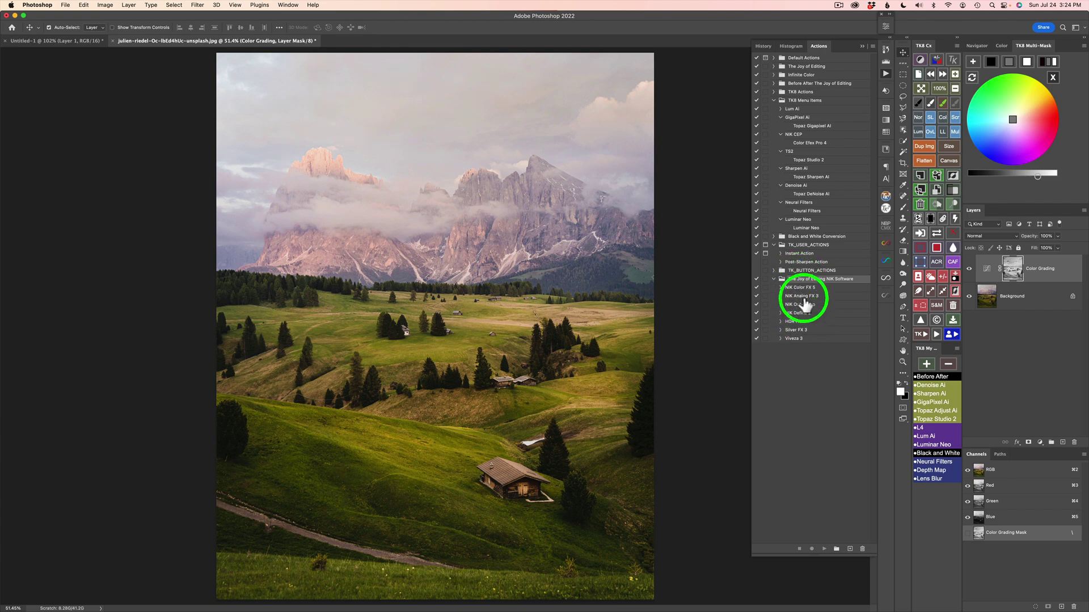
- Hide the list of actions, and float the TK8 My Actions panel over the photo, slightly widened
left_click(886, 72)
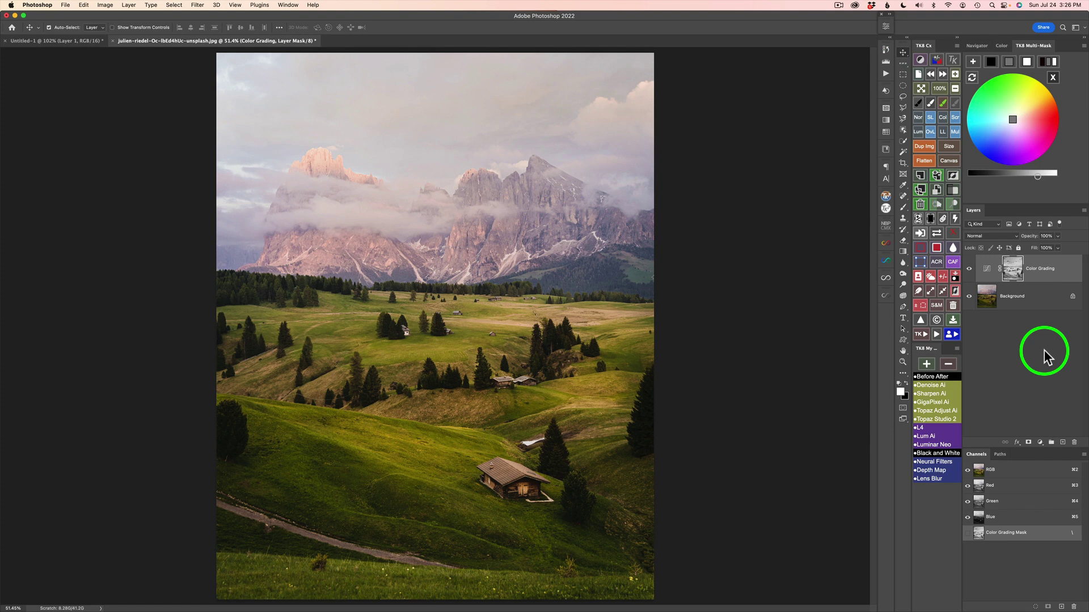
left_click_drag(924, 348, 524, 190)
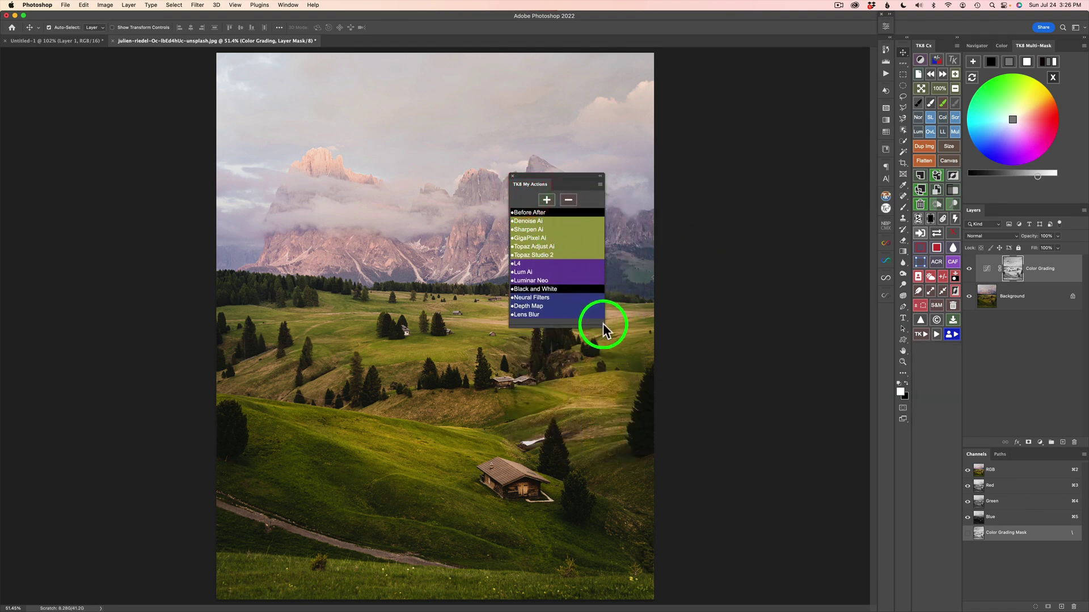
left_click_drag(604, 325, 618, 326)
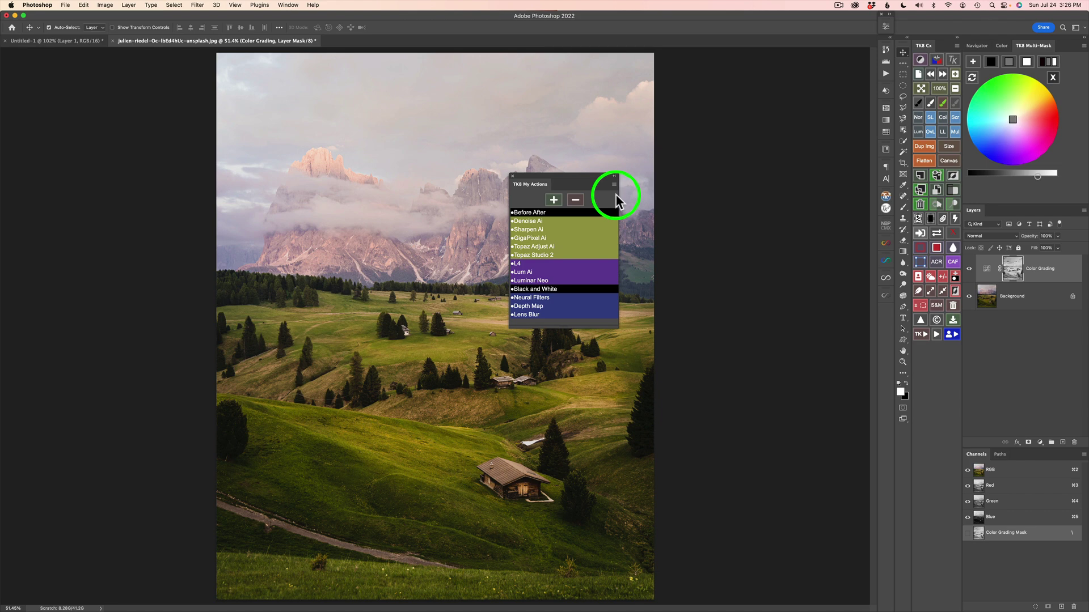
- Add all seven actions of The Joy of Editing NIK Software set, NIK Color FX 5 through Viveza 3, to TK8 My Actions and enlarge the panel
left_click(554, 201)
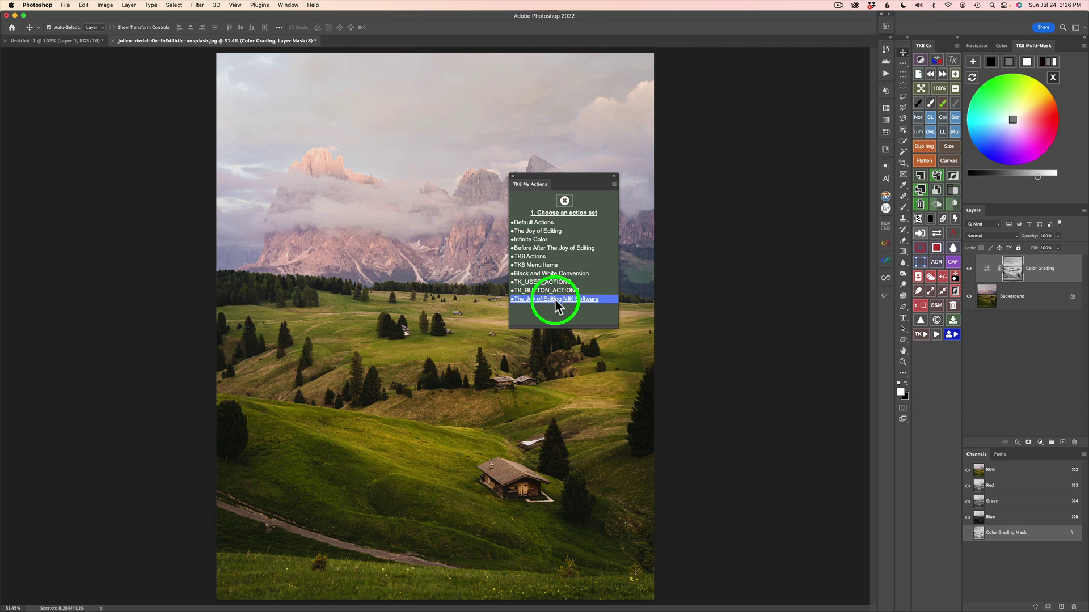
left_click(555, 302)
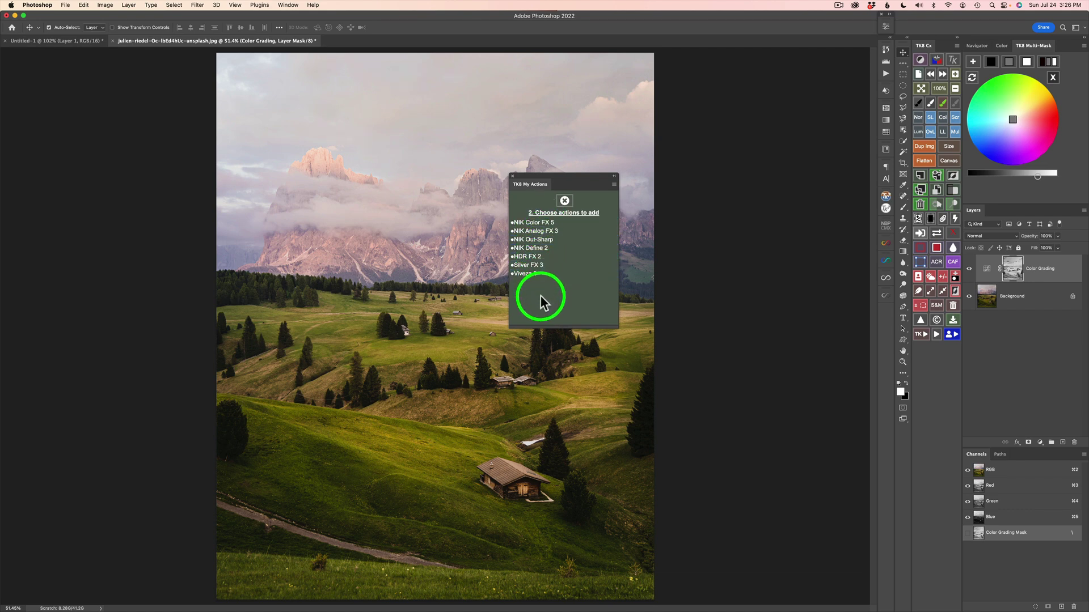
left_click(536, 222)
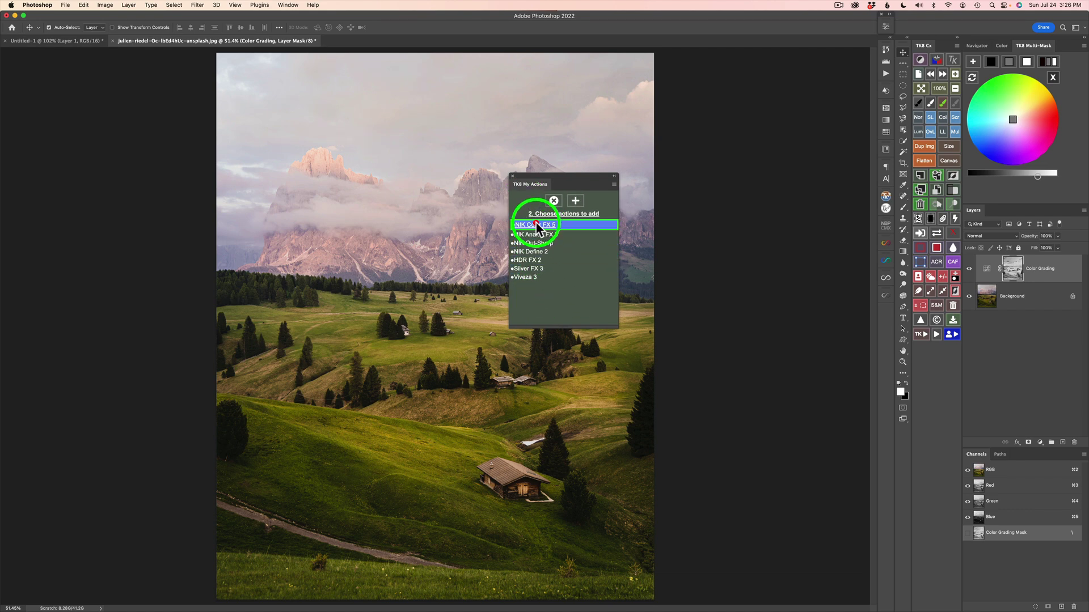
left_click(536, 234)
left_click(536, 246)
left_click(535, 256)
left_click(534, 267)
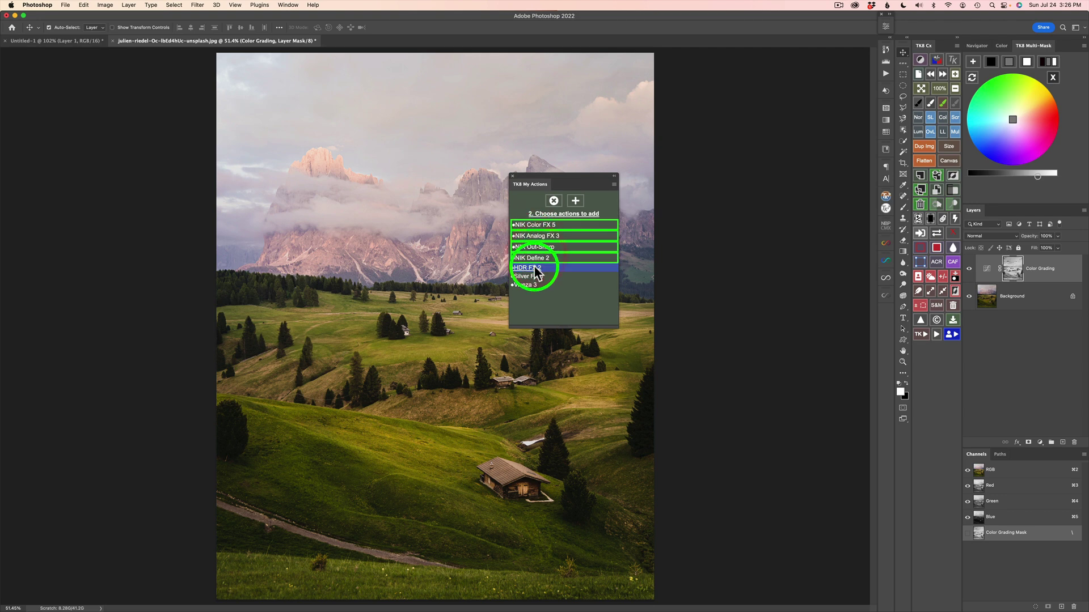
left_click(531, 280)
left_click(531, 290)
left_click(576, 201)
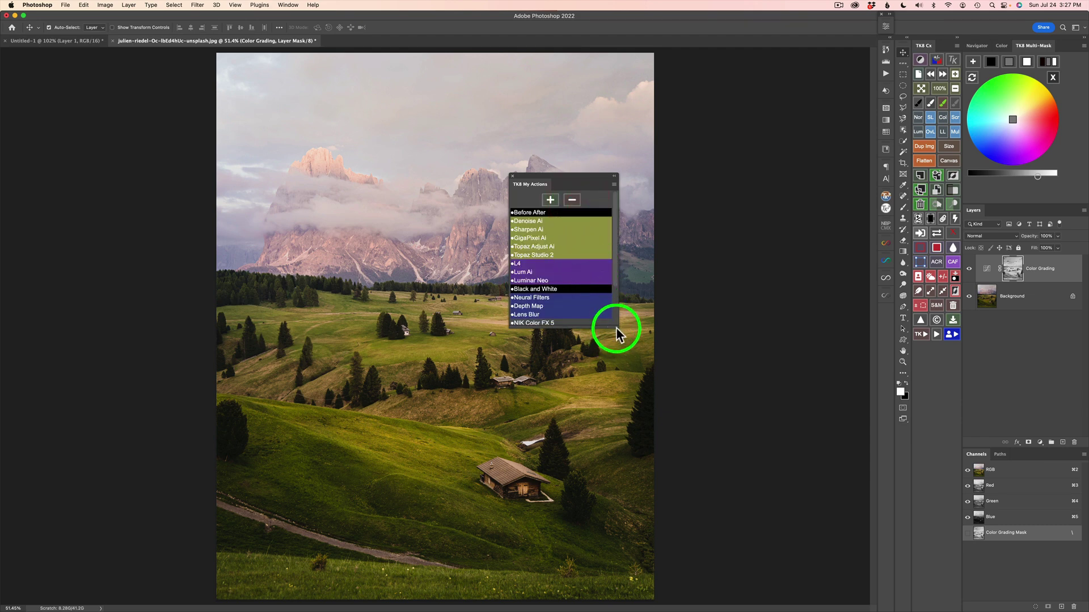
left_click_drag(613, 326, 723, 420)
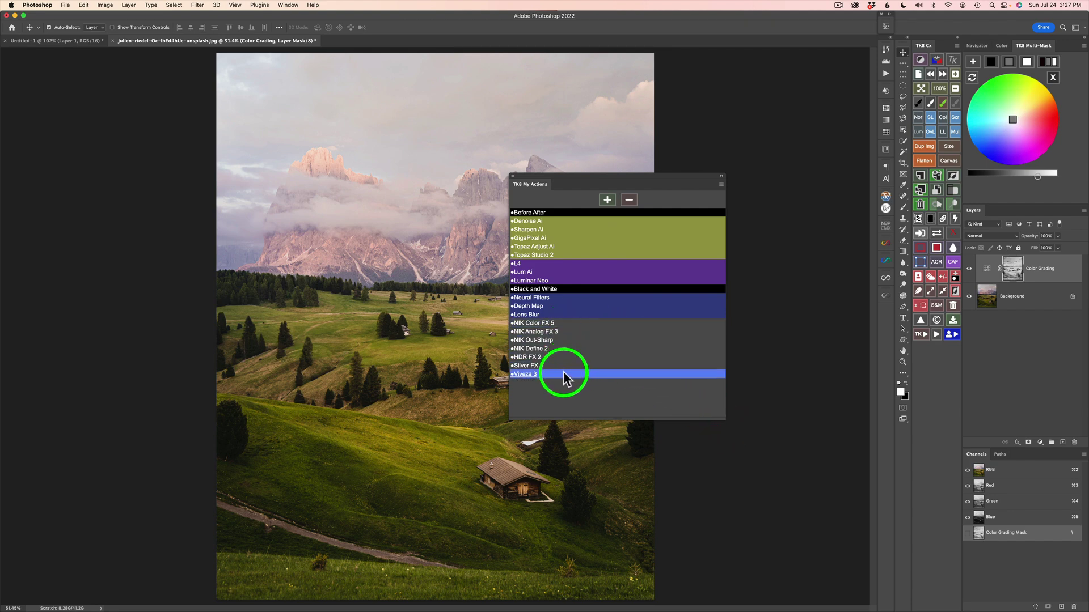
- Colour the entries from NIK Color FX 5 through Viveza 3 green and move the TK8 My Actions panel off the photo
right_click(533, 322)
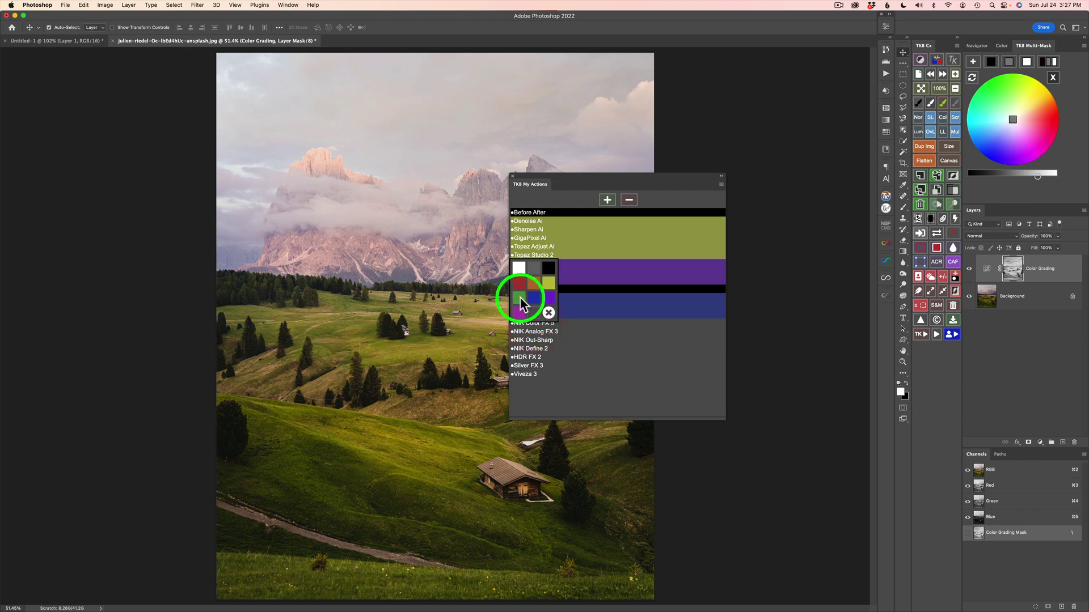
left_click(519, 297)
right_click(534, 329)
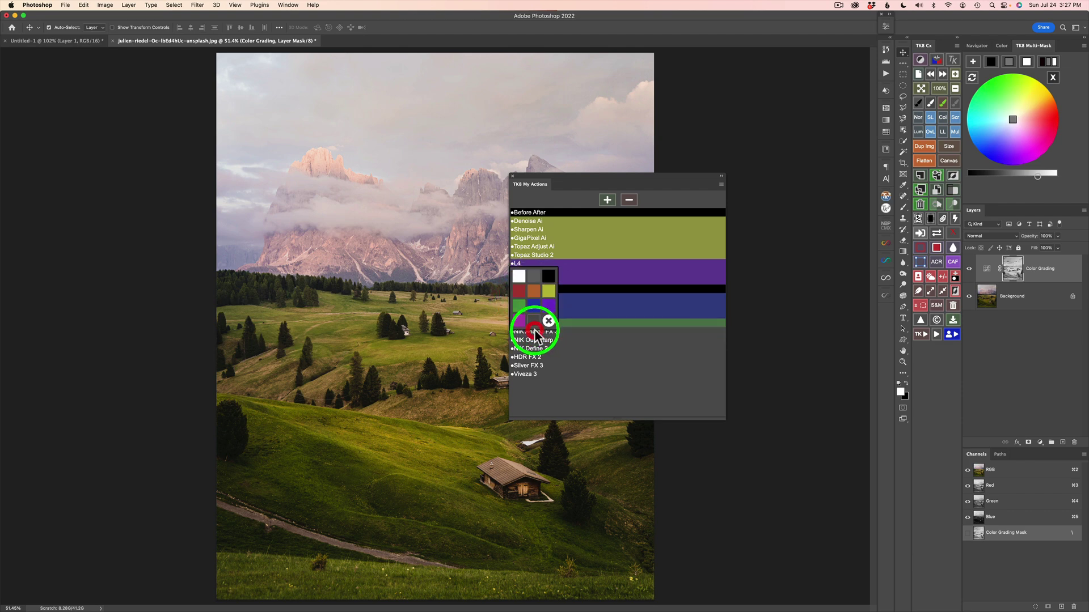
left_click(520, 309)
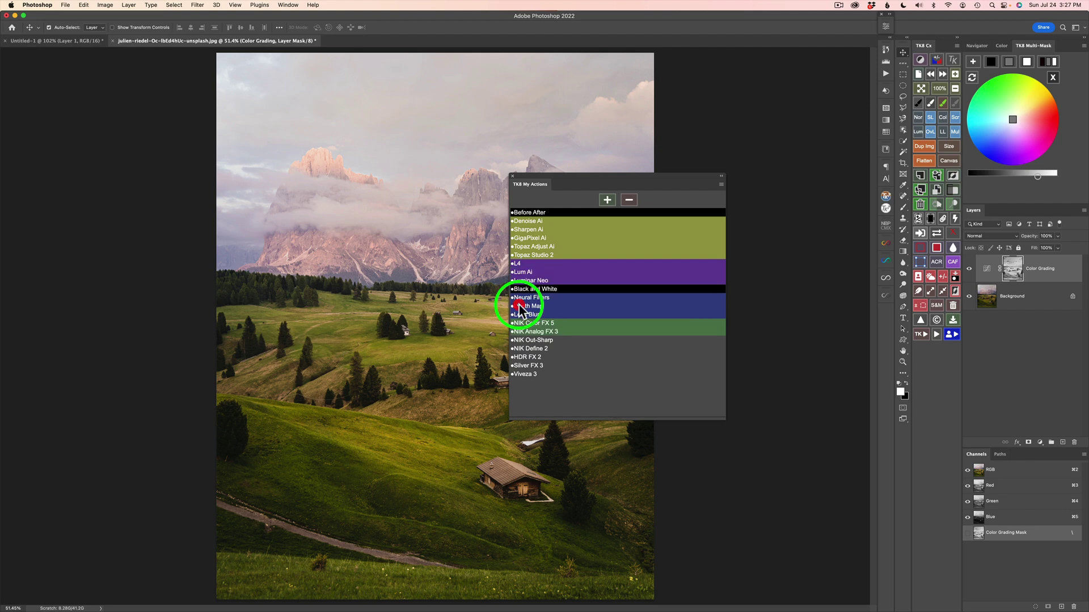
right_click(528, 340)
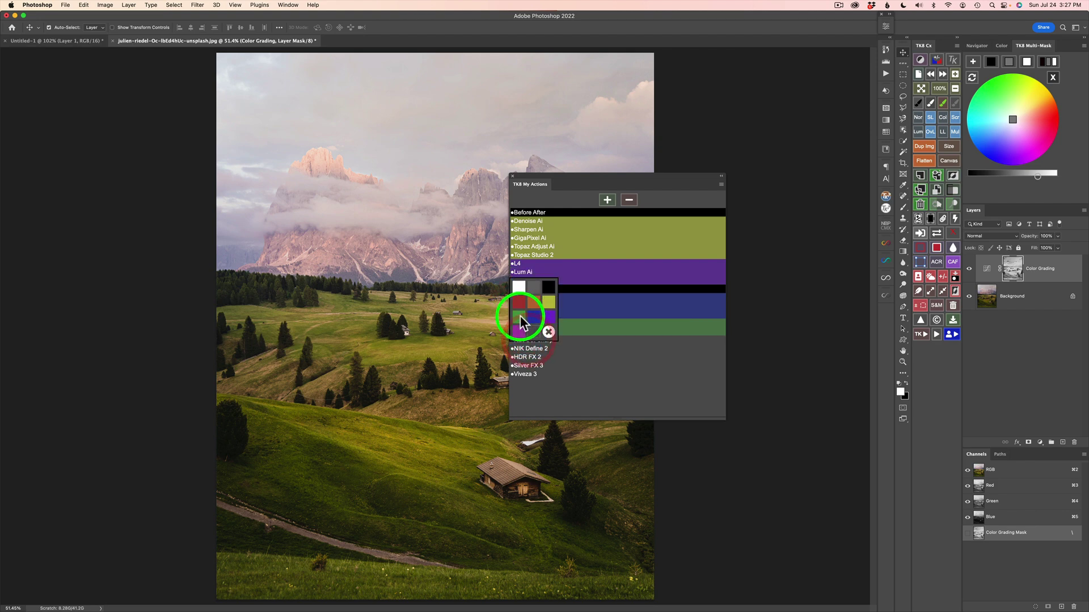
left_click(519, 314)
right_click(533, 348)
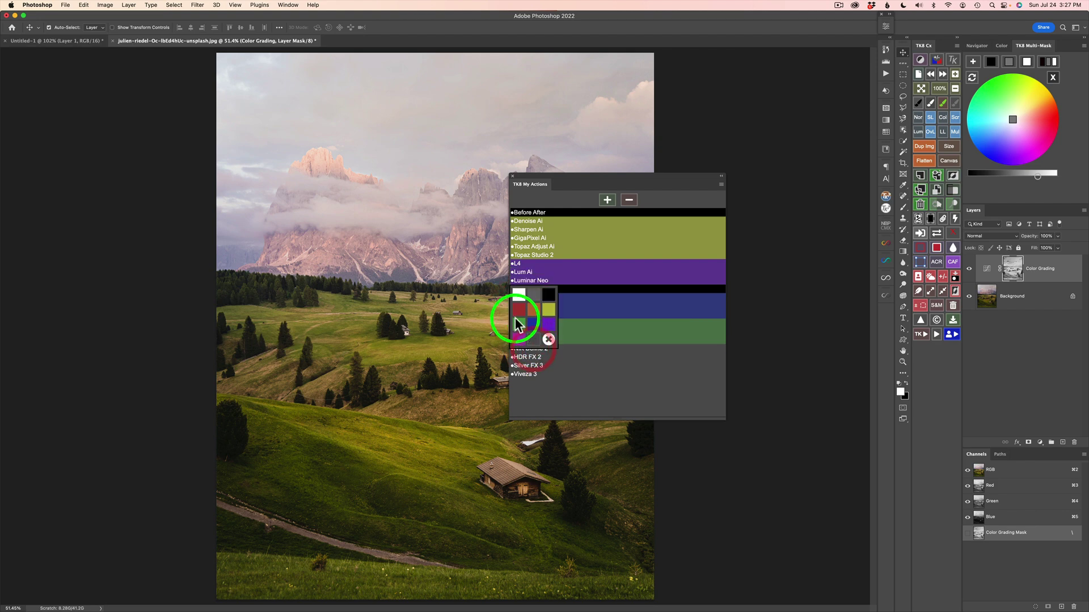
left_click(516, 322)
right_click(526, 356)
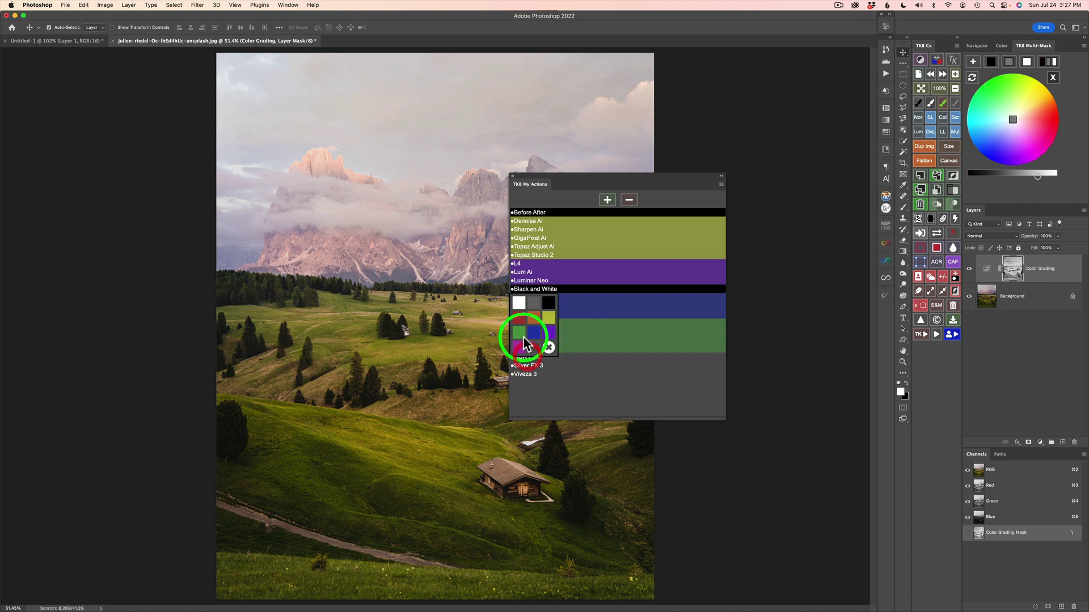
left_click(519, 332)
right_click(533, 367)
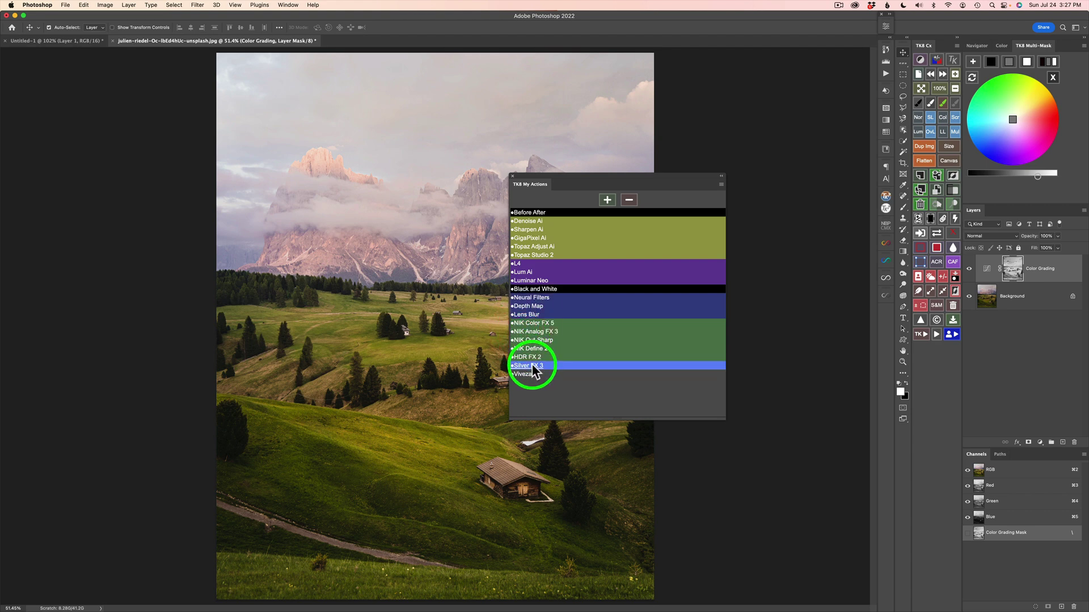
left_click(522, 341)
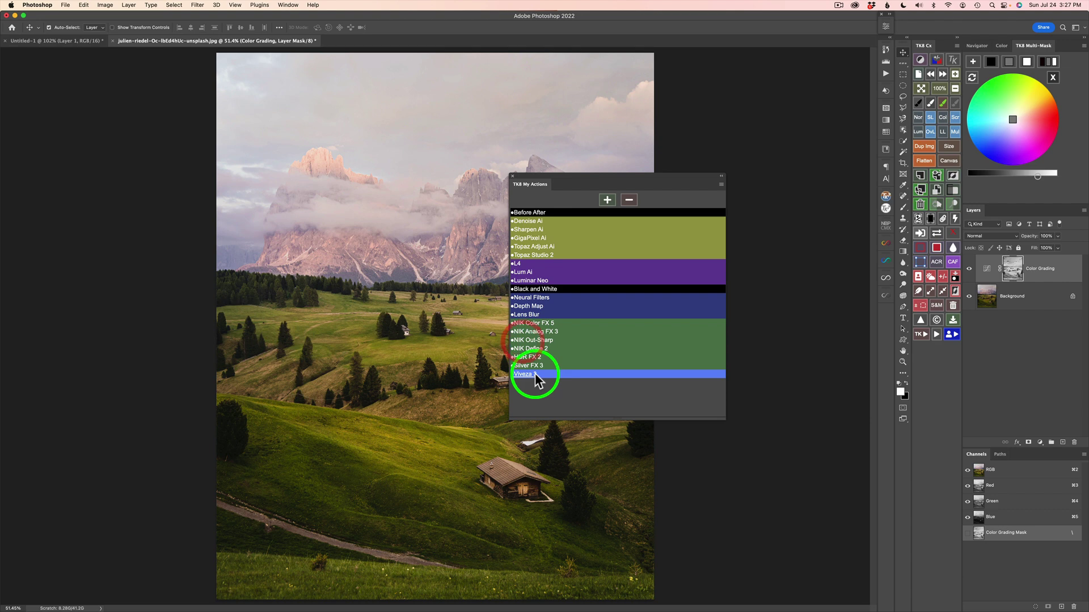
right_click(534, 371)
left_click(520, 349)
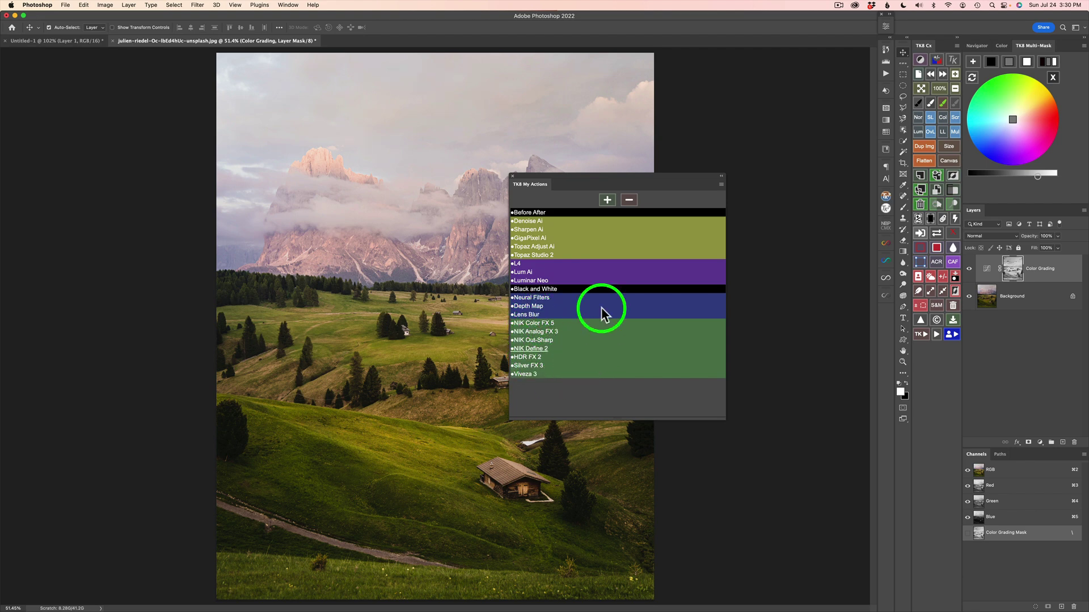
left_click_drag(582, 176, 729, 197)
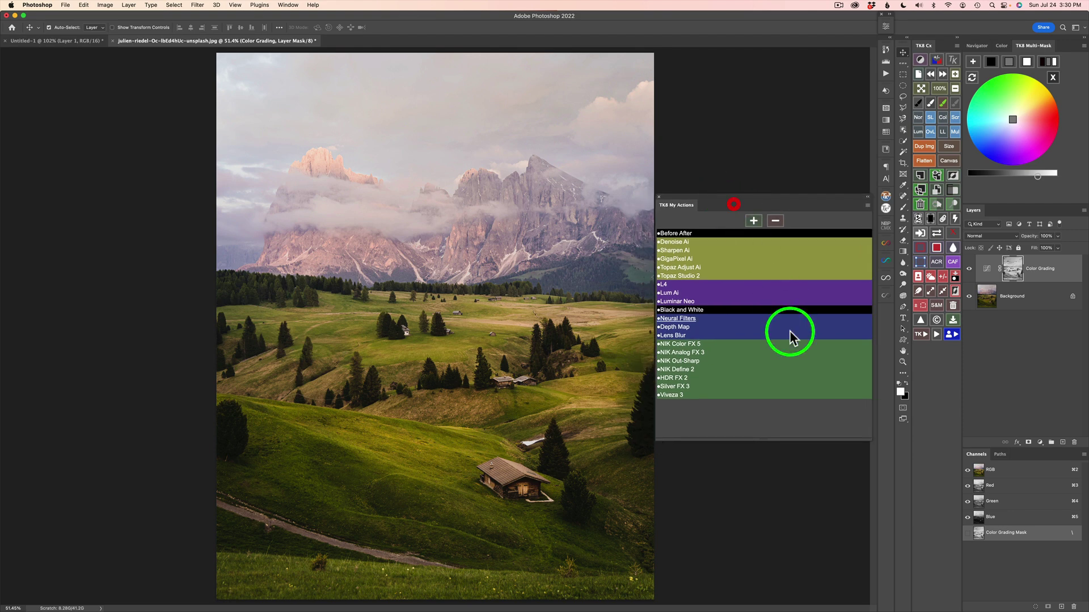
- Shrink the TK8 My Actions panel, dock it beneath the TK8 Cx panel, and enlarge its space so every action fits
left_click_drag(871, 437, 733, 406)
left_click_drag(673, 212, 930, 611)
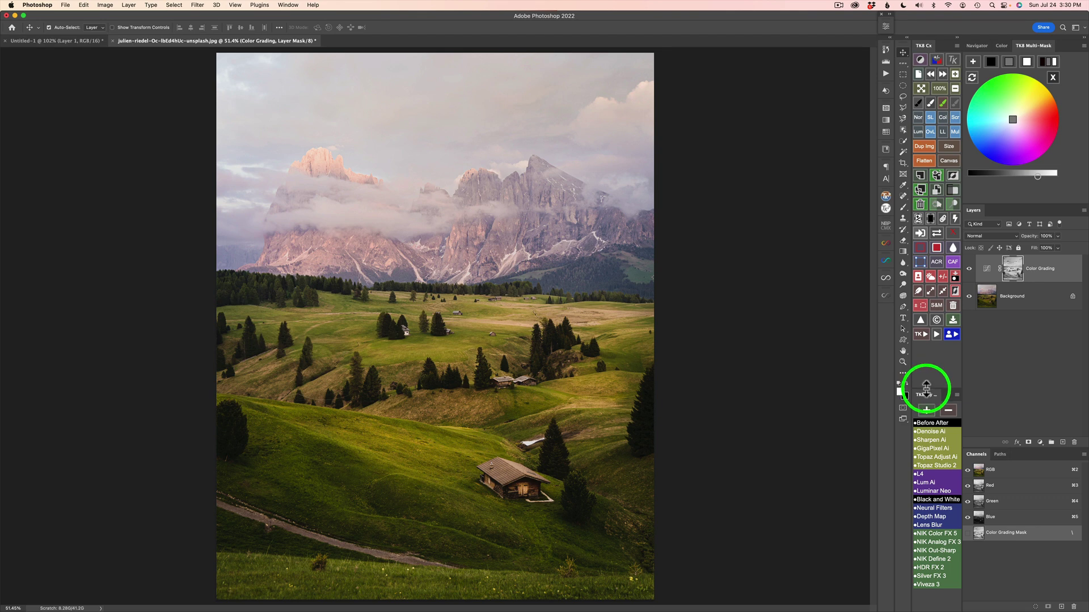
left_click_drag(926, 388, 922, 311)
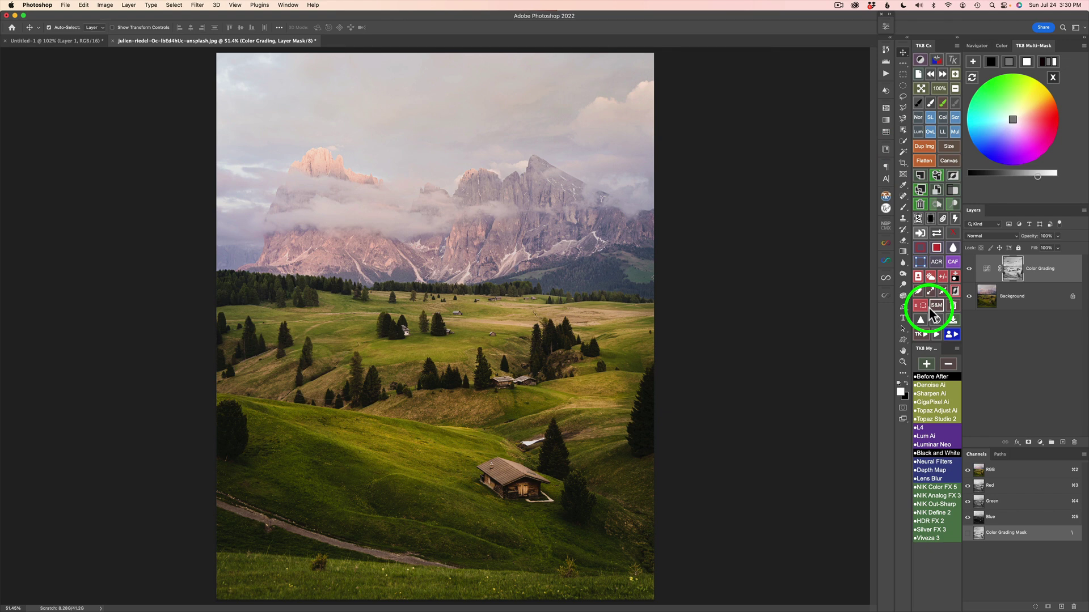
- Test the NIK Color FX 5 action by applying the Glamour Glow filter with Glow at about 96%, and undo the result
left_click(935, 489)
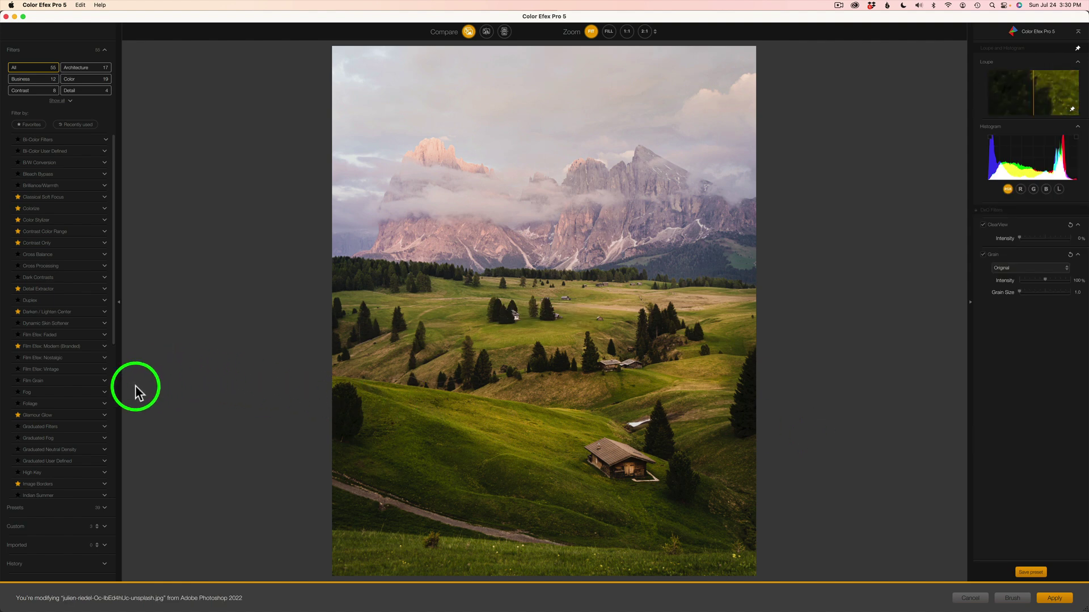
left_click(61, 419)
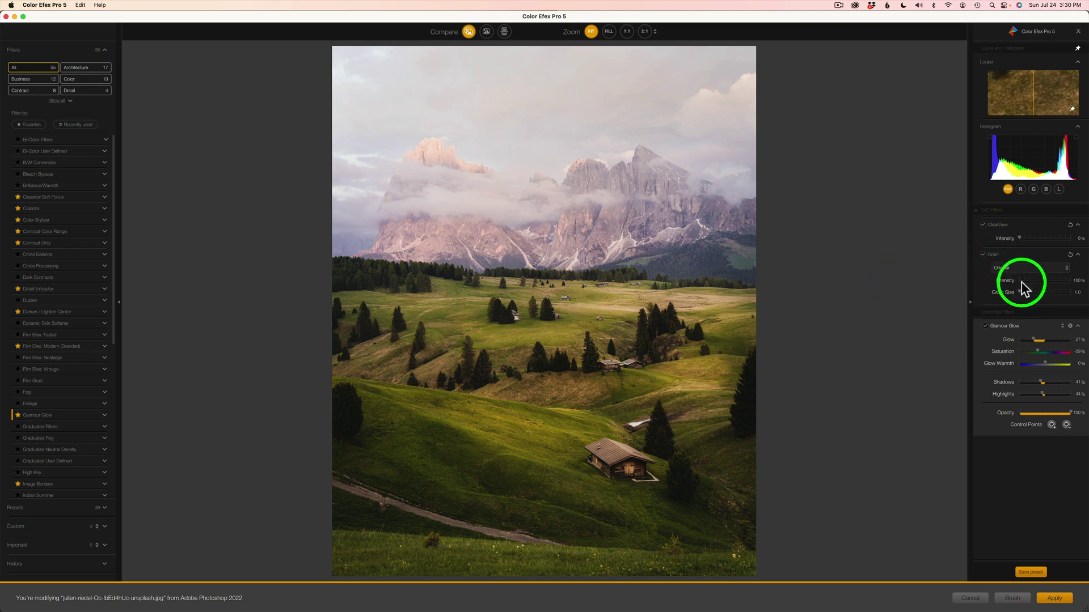
left_click_drag(1036, 340, 1068, 344)
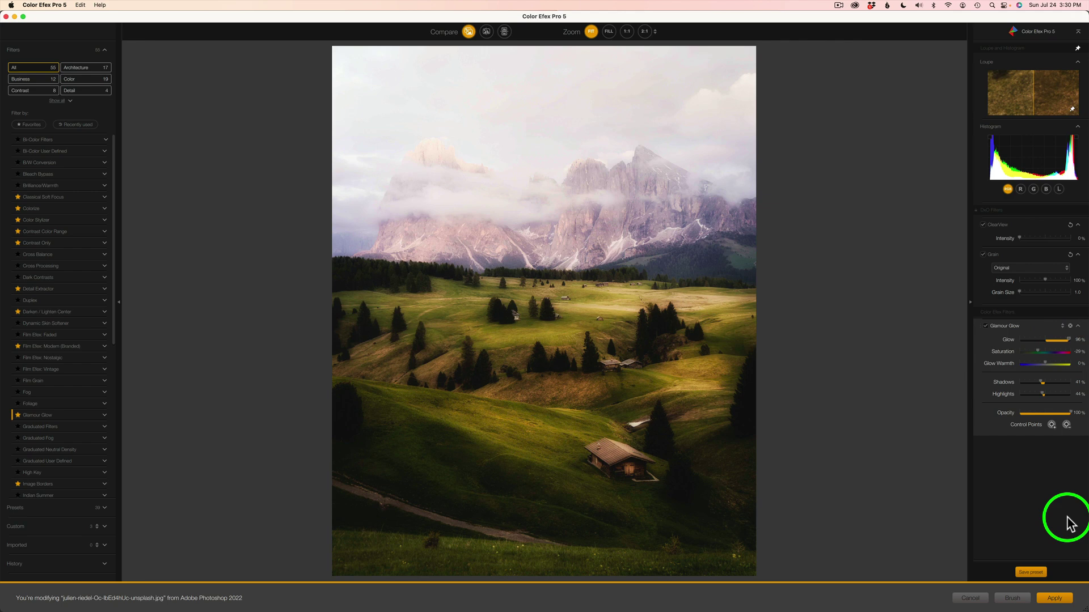
left_click(1056, 600)
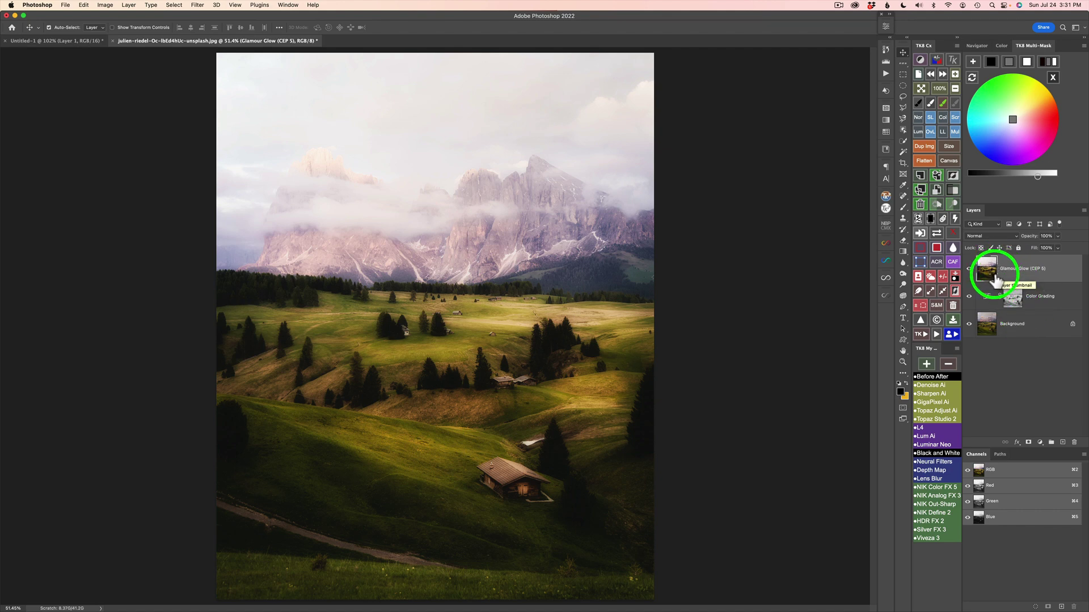
key("super+z")
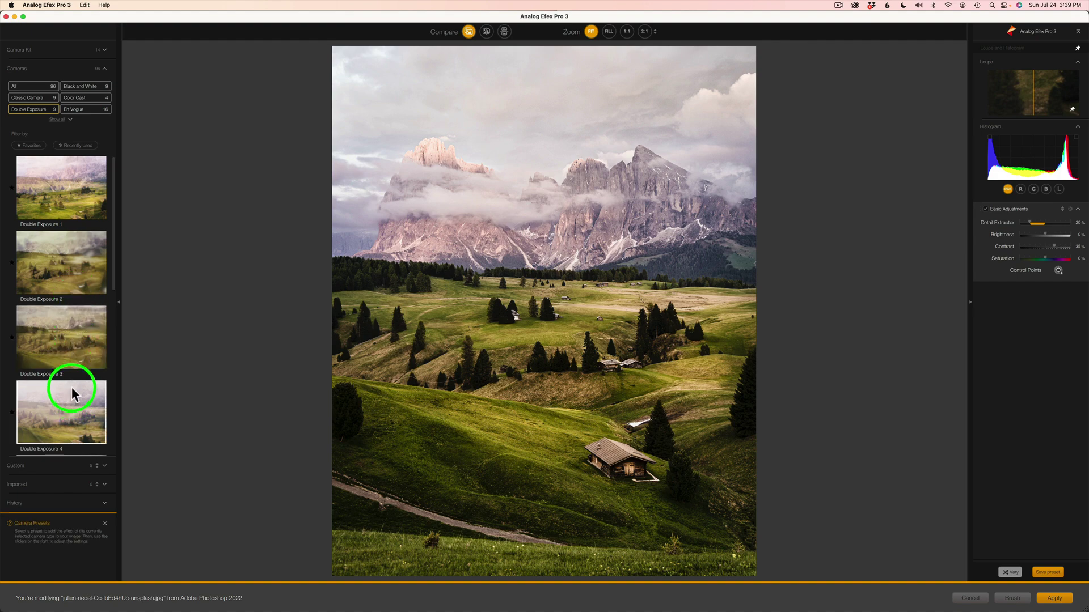
- Apply the Double Exposure 3 preset in Analog Efex Pro 3 and compare the photo without and with the effect
left_click(72, 343)
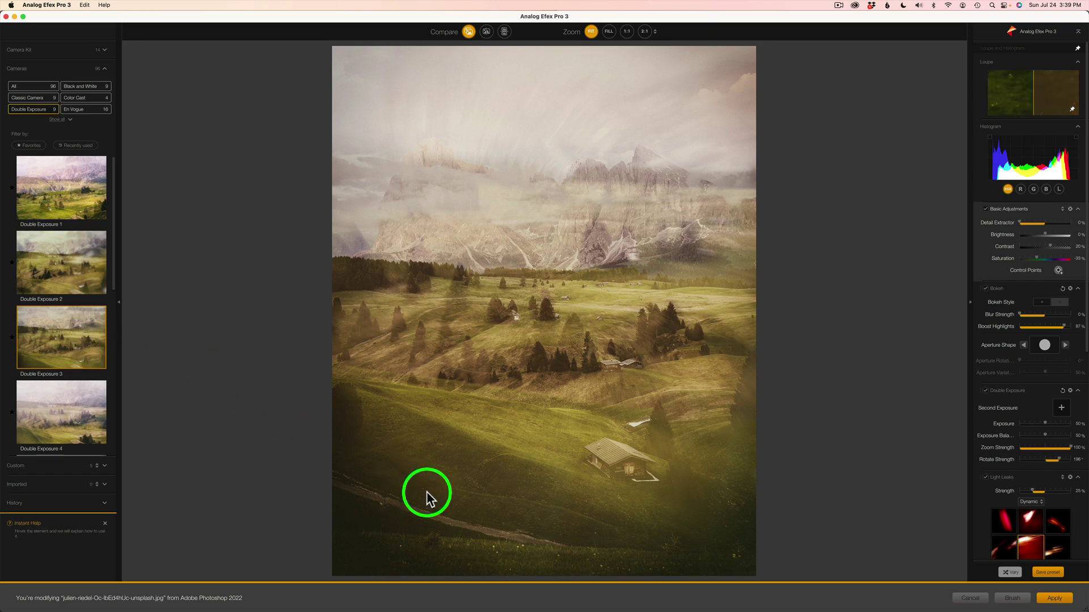
left_click(1055, 600)
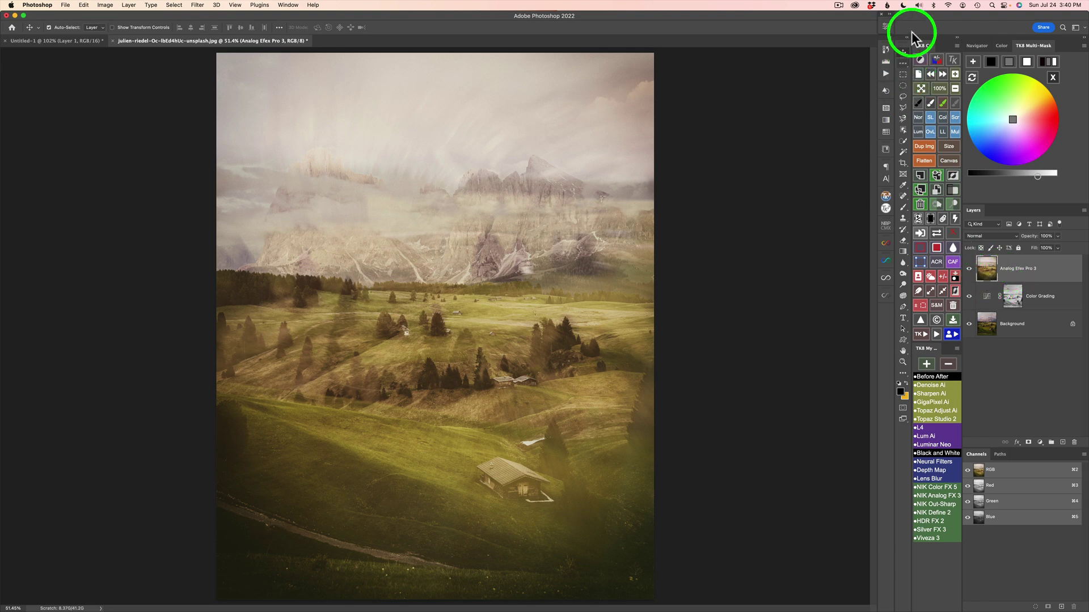
left_click(930, 74)
left_click(942, 73)
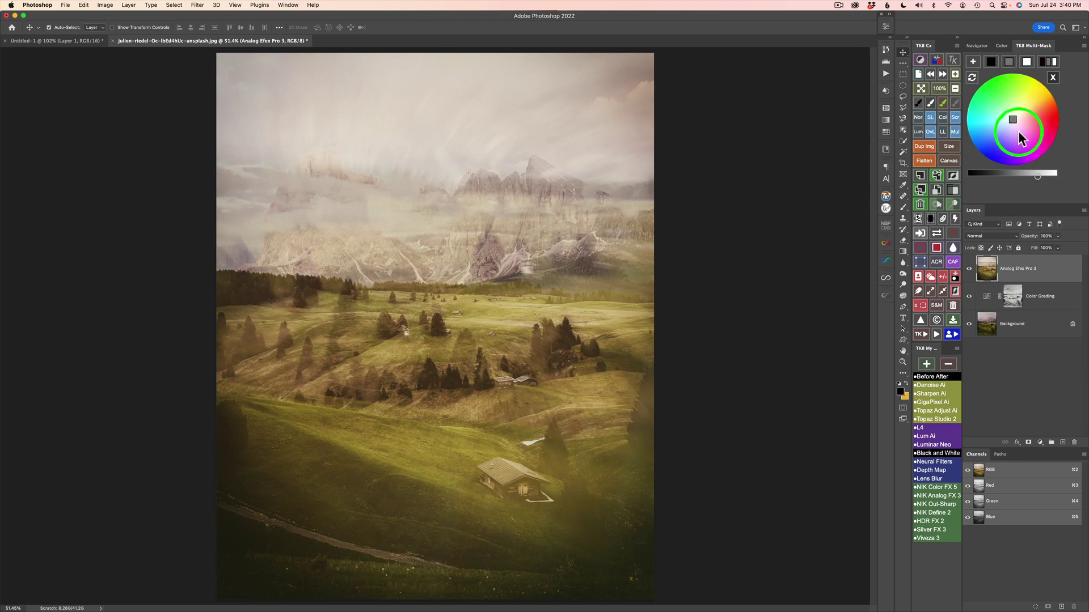
- Leave the colour mask view of TK8 Multi-Mask and return to its mask source choices
left_click(1052, 78)
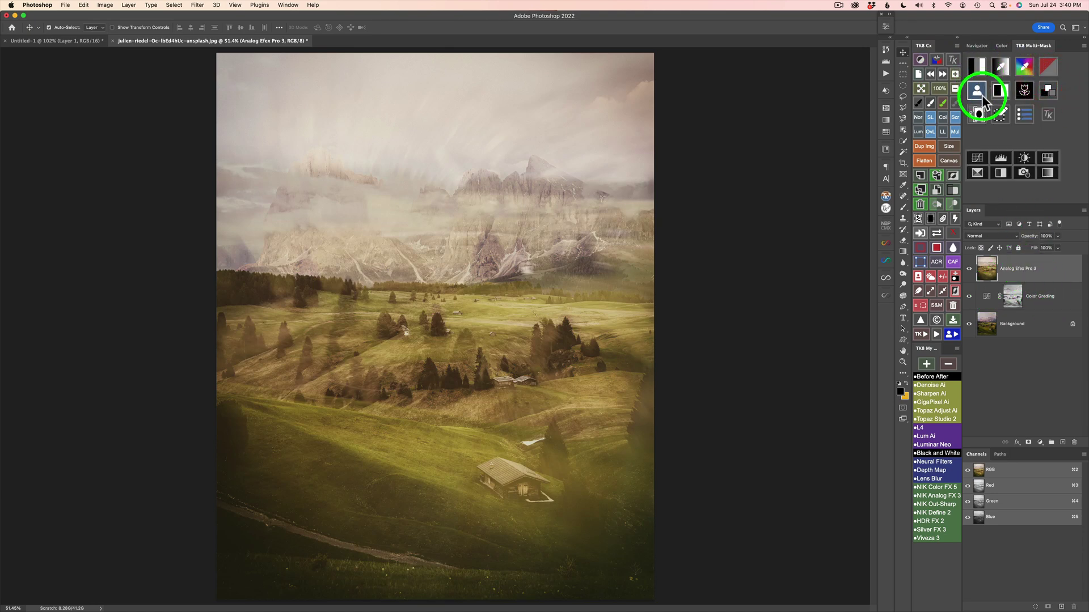